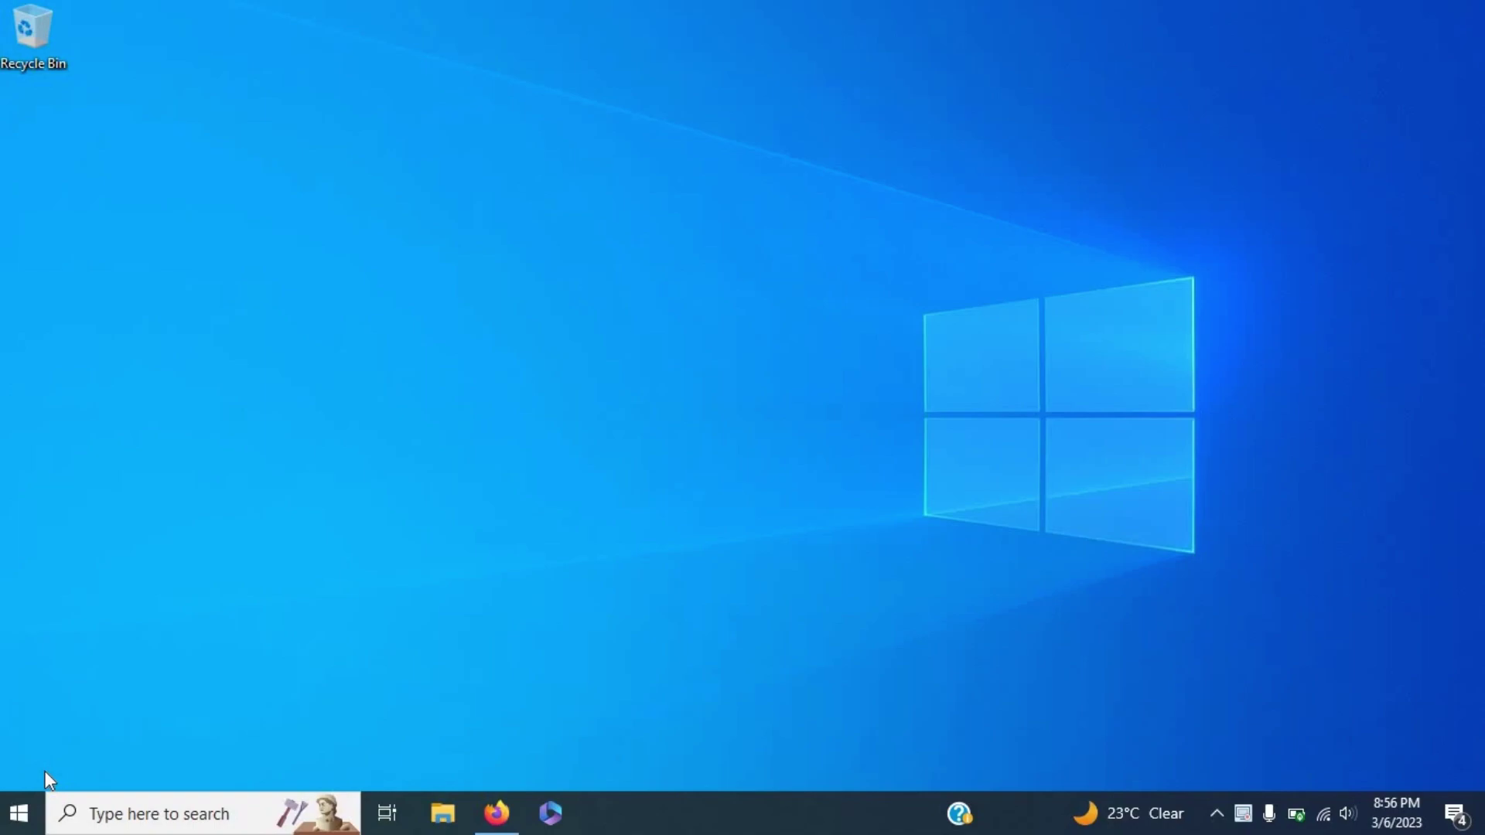
Bring Firefox back and open the go.dev 'All releases' Go download page.
click(510, 822)
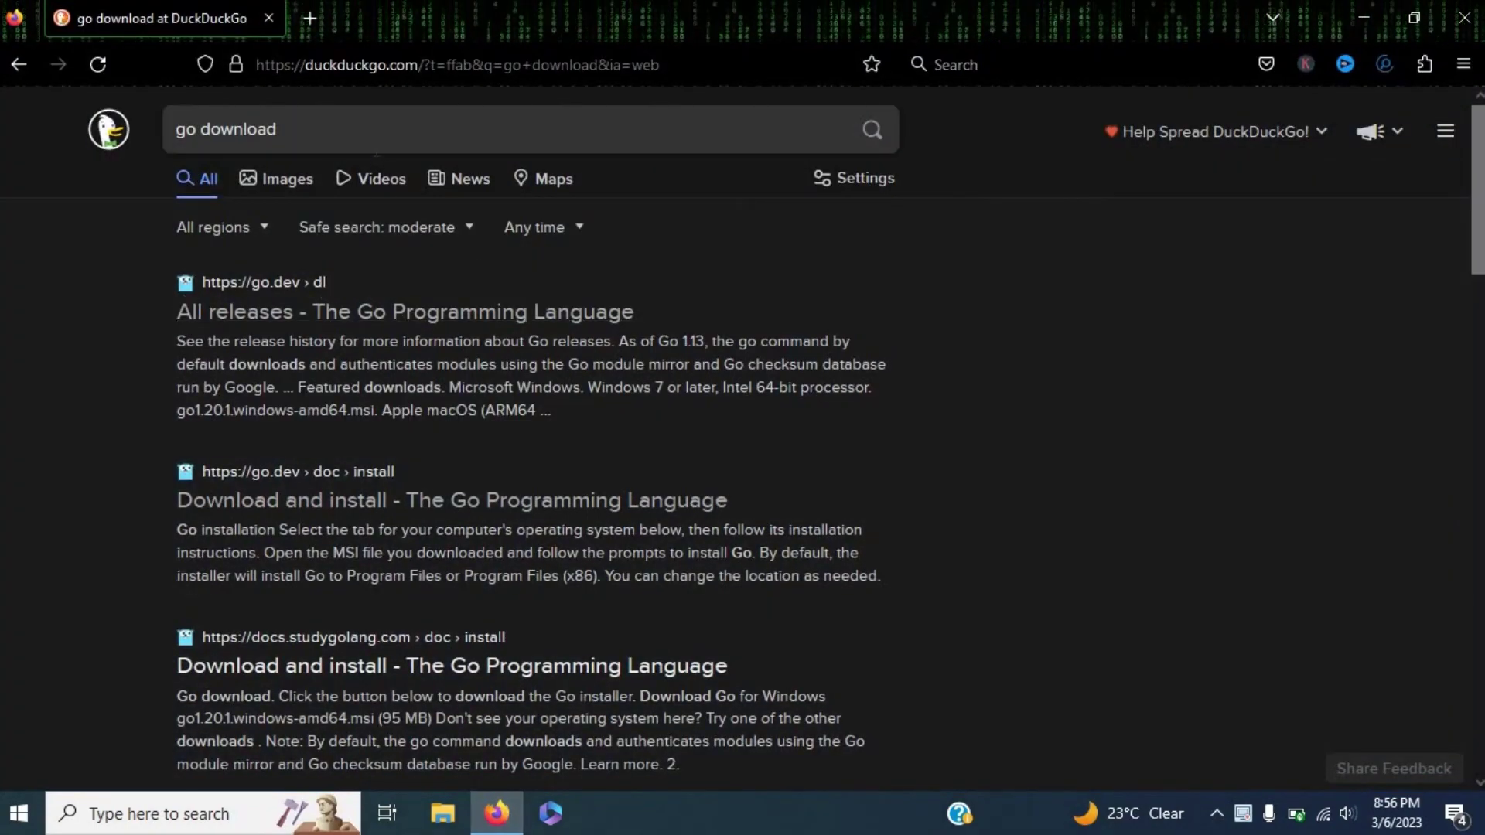
click(304, 315)
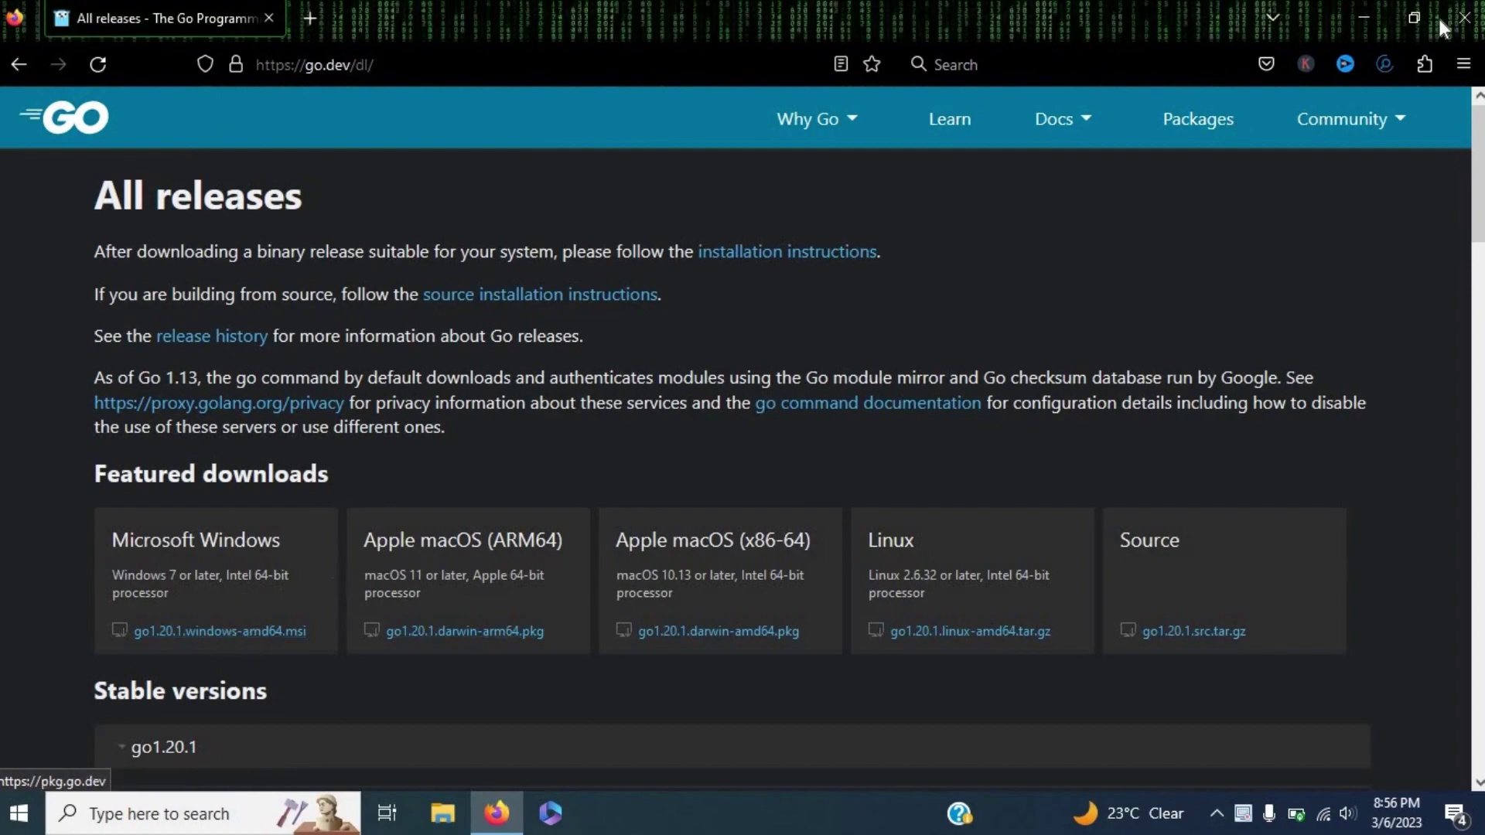
Minimize Firefox and launch go1.20.1.windows-amd64 from Downloads in a maximized File Explorer.
click(1372, 17)
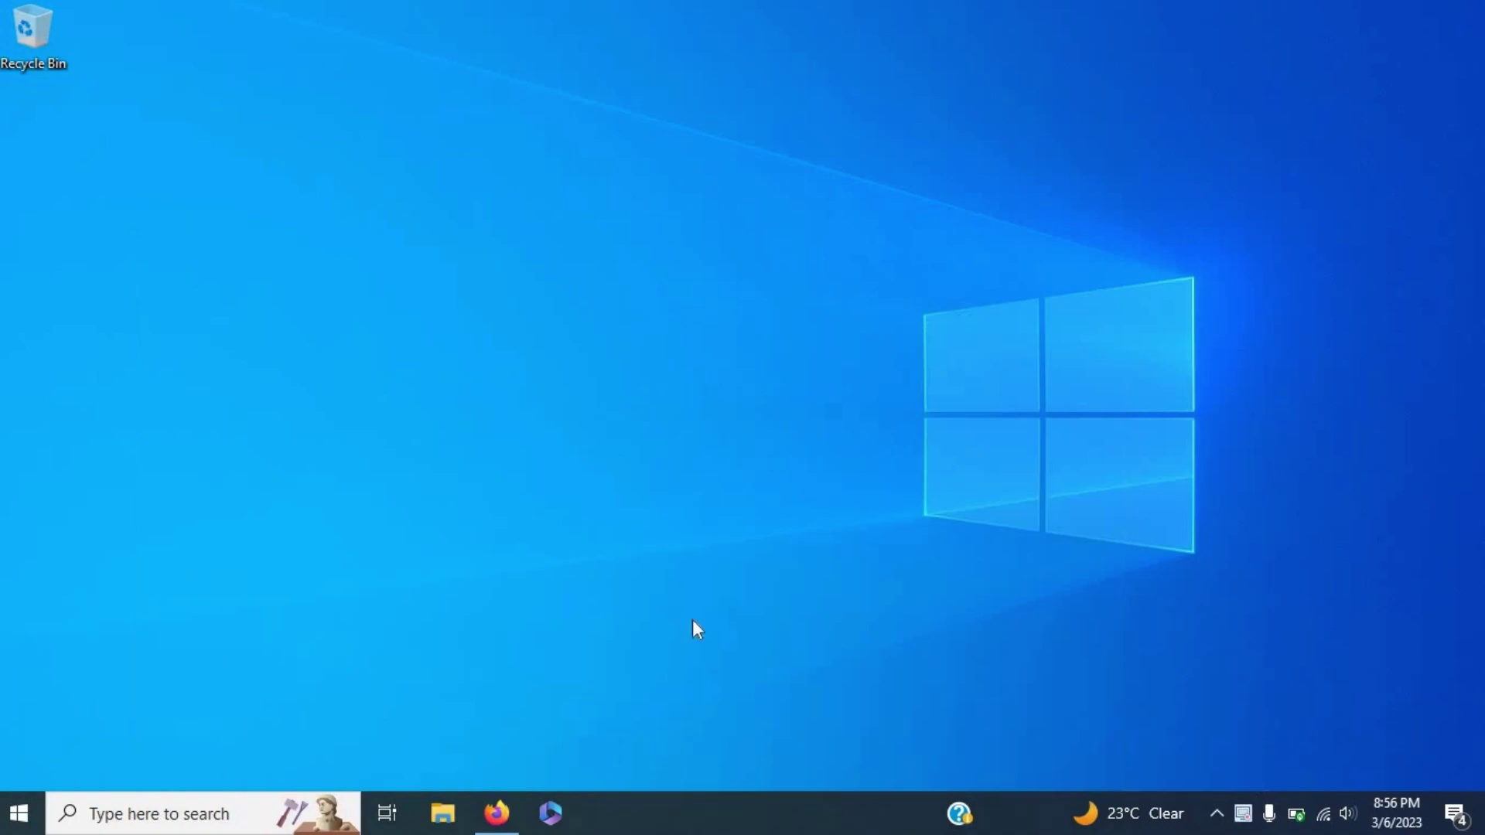
click(452, 817)
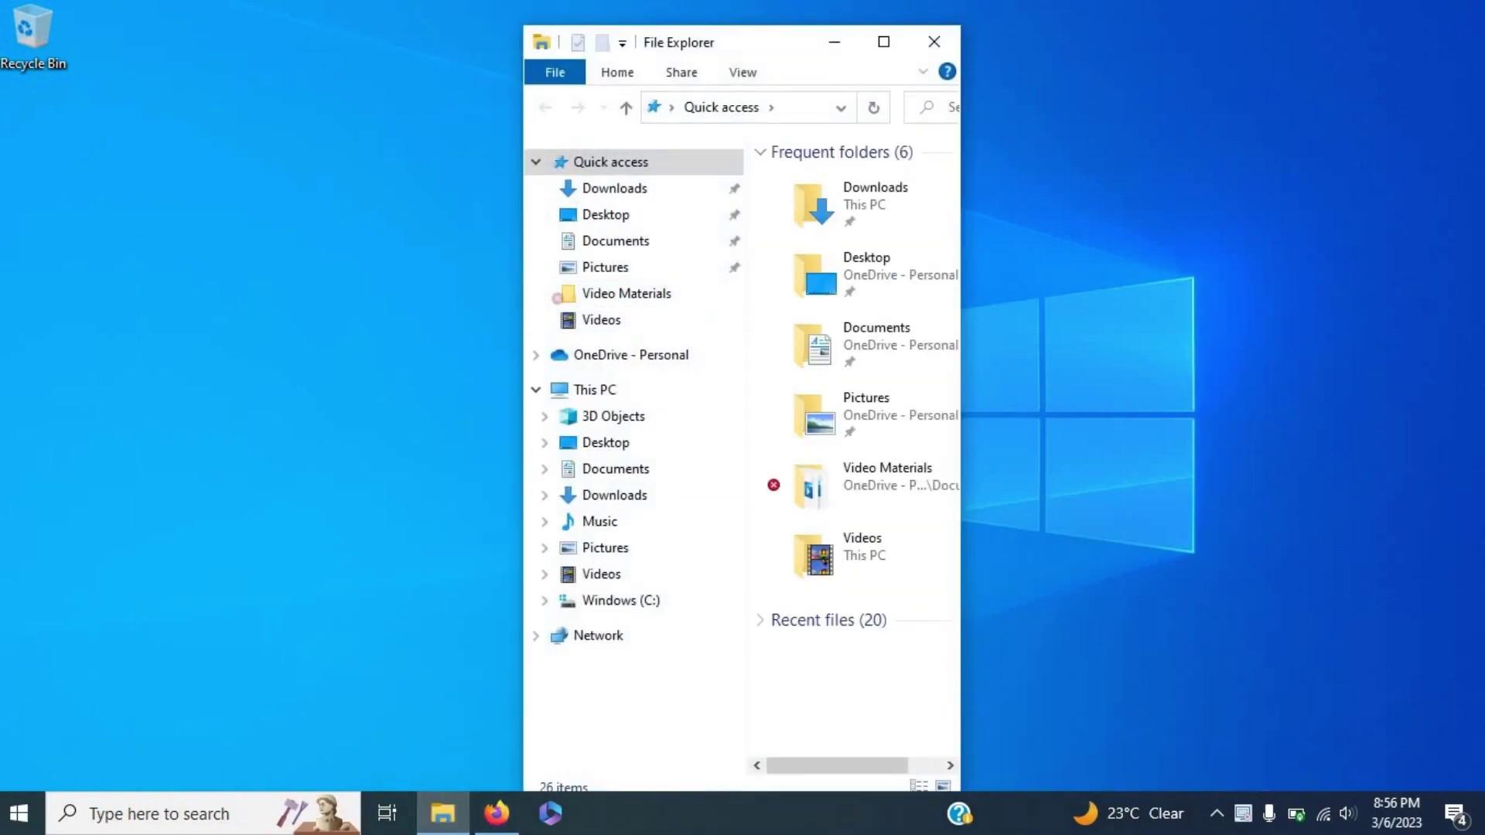
click(881, 41)
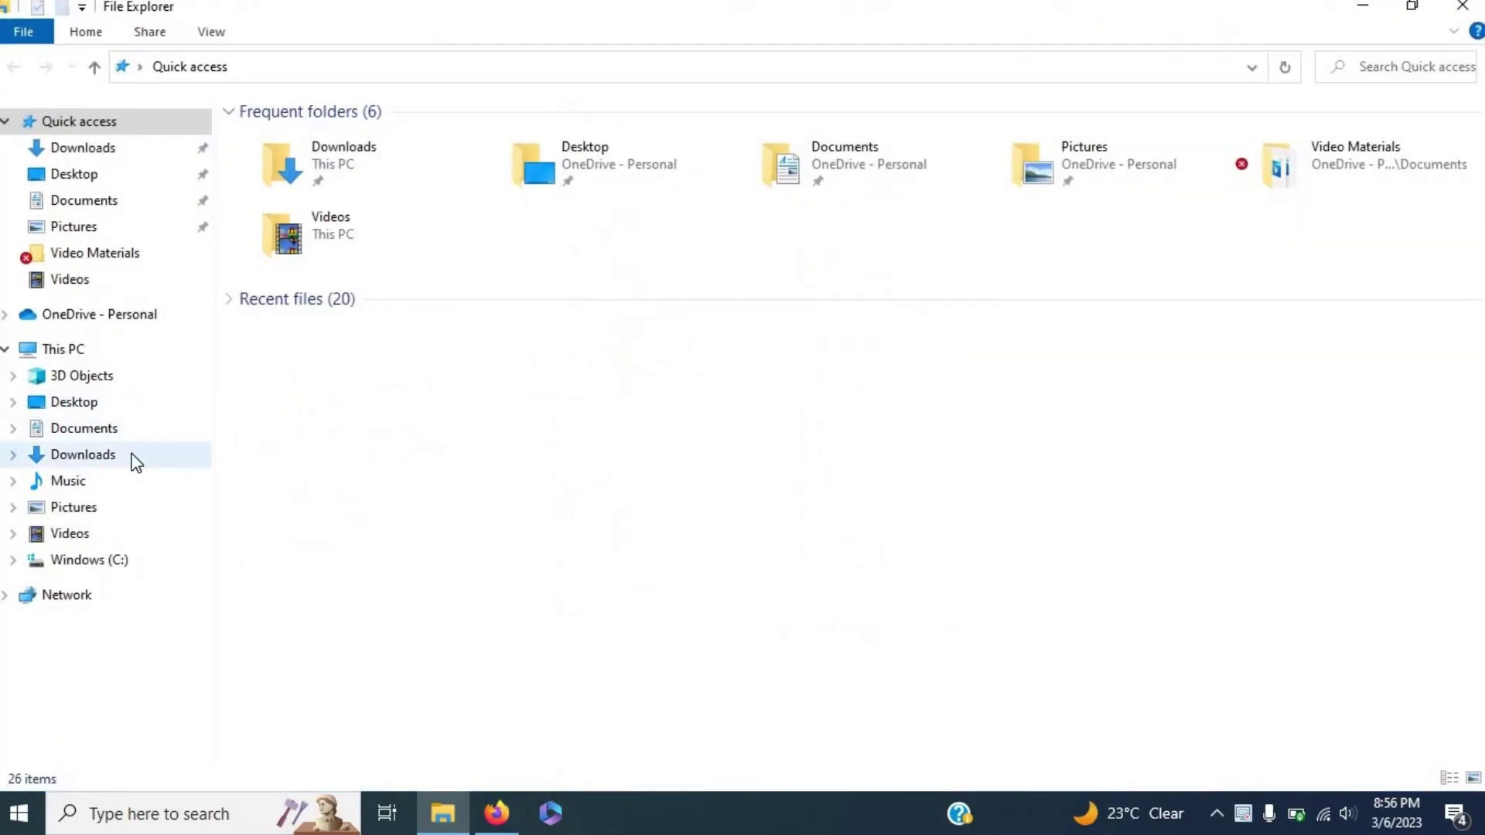
click(131, 455)
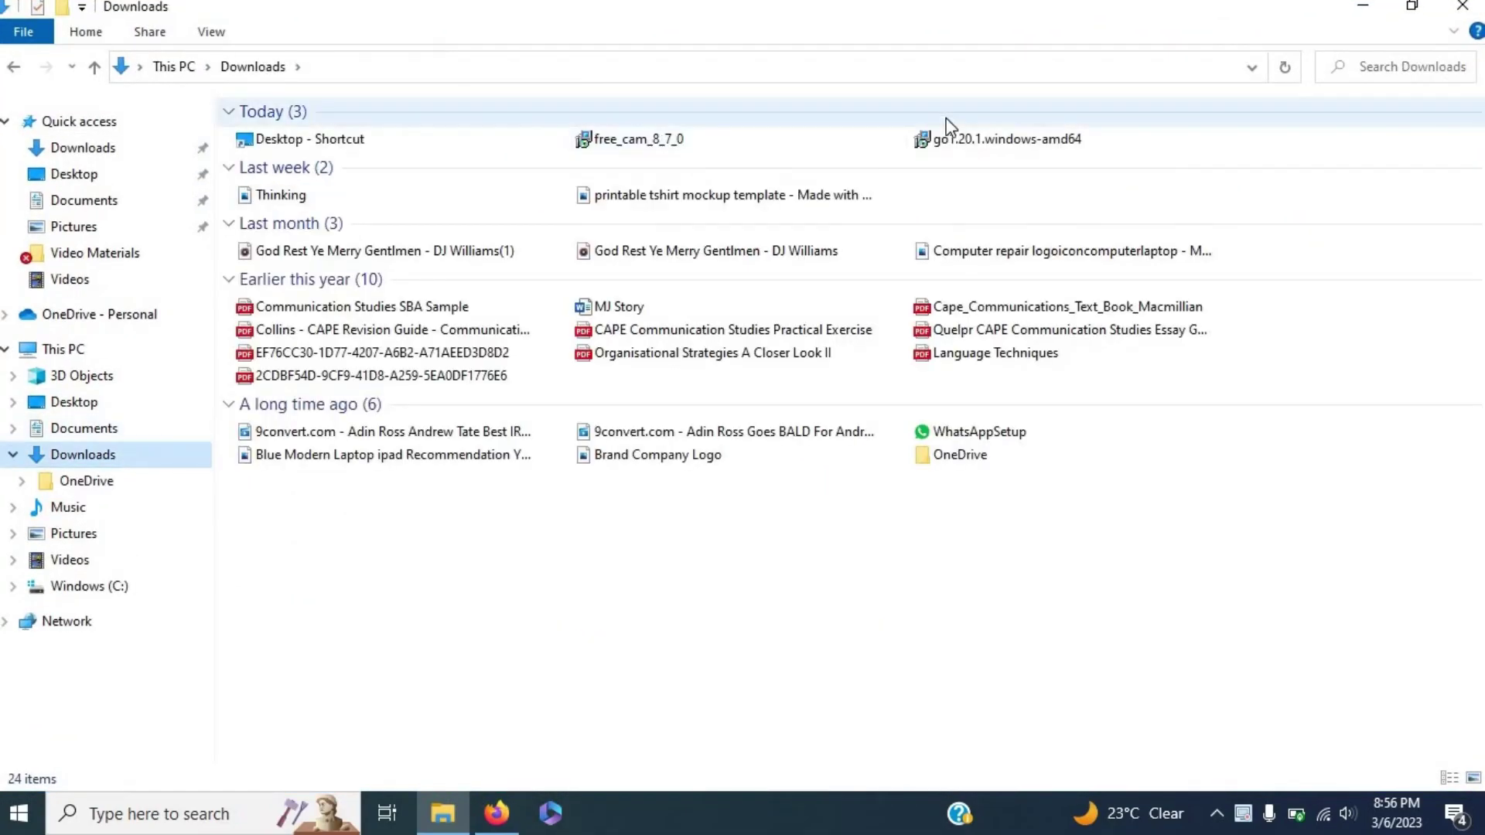
double_click(956, 140)
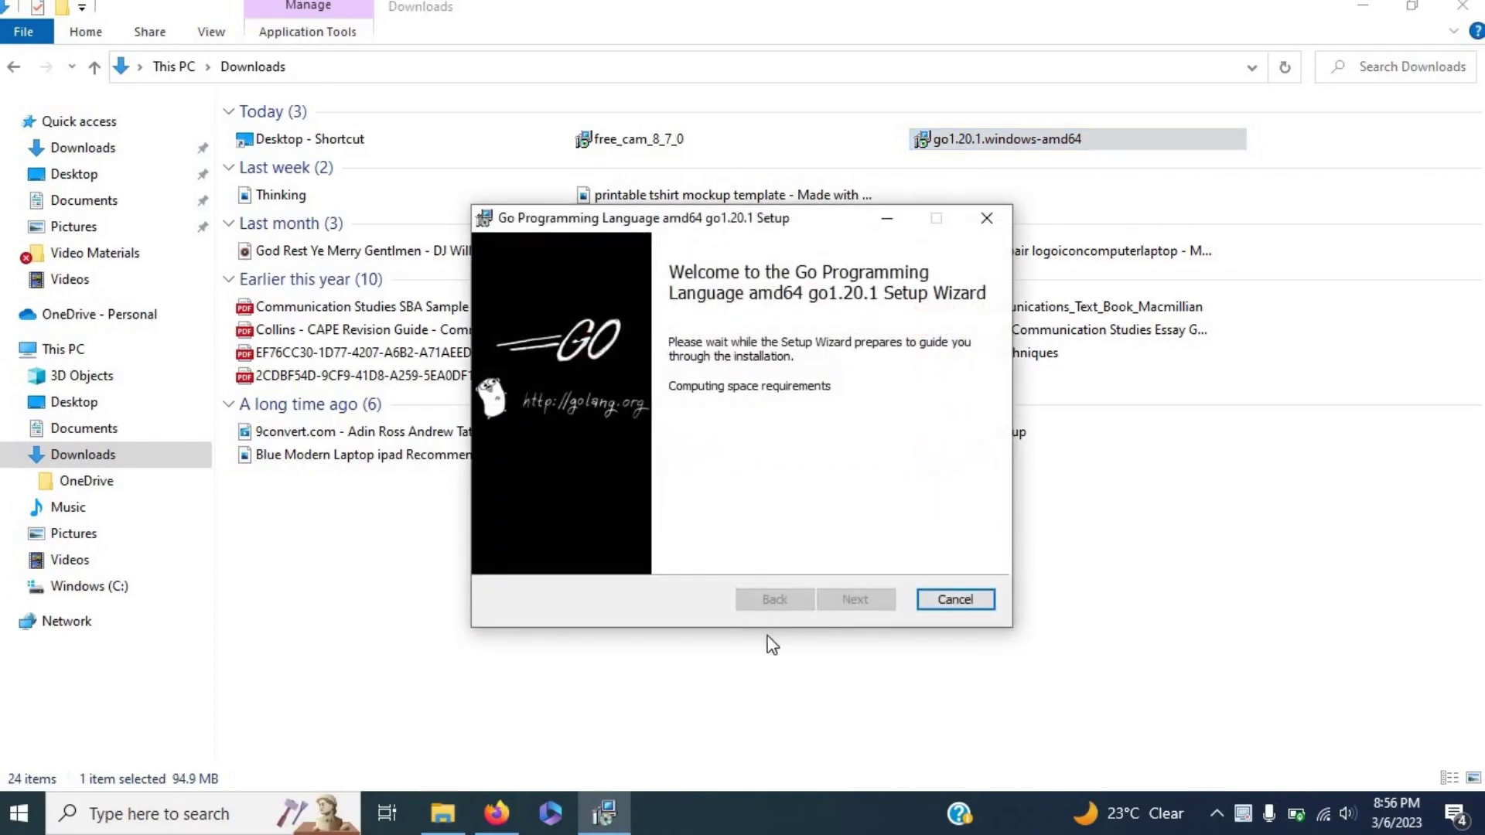
Accept the Go license terms and keep C:\Program Files\Go\ as the destination folder.
click(856, 600)
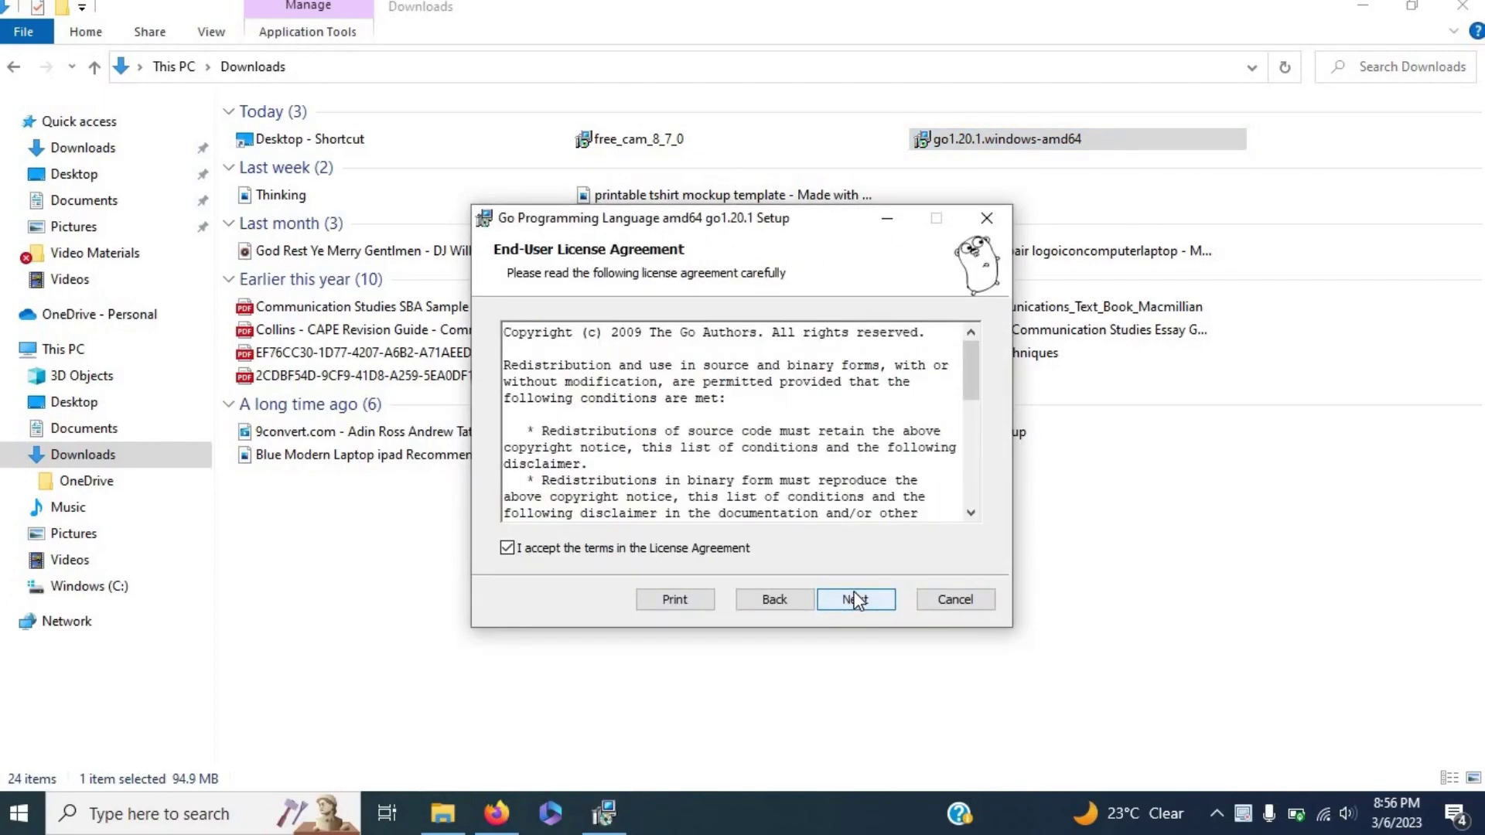
click(856, 600)
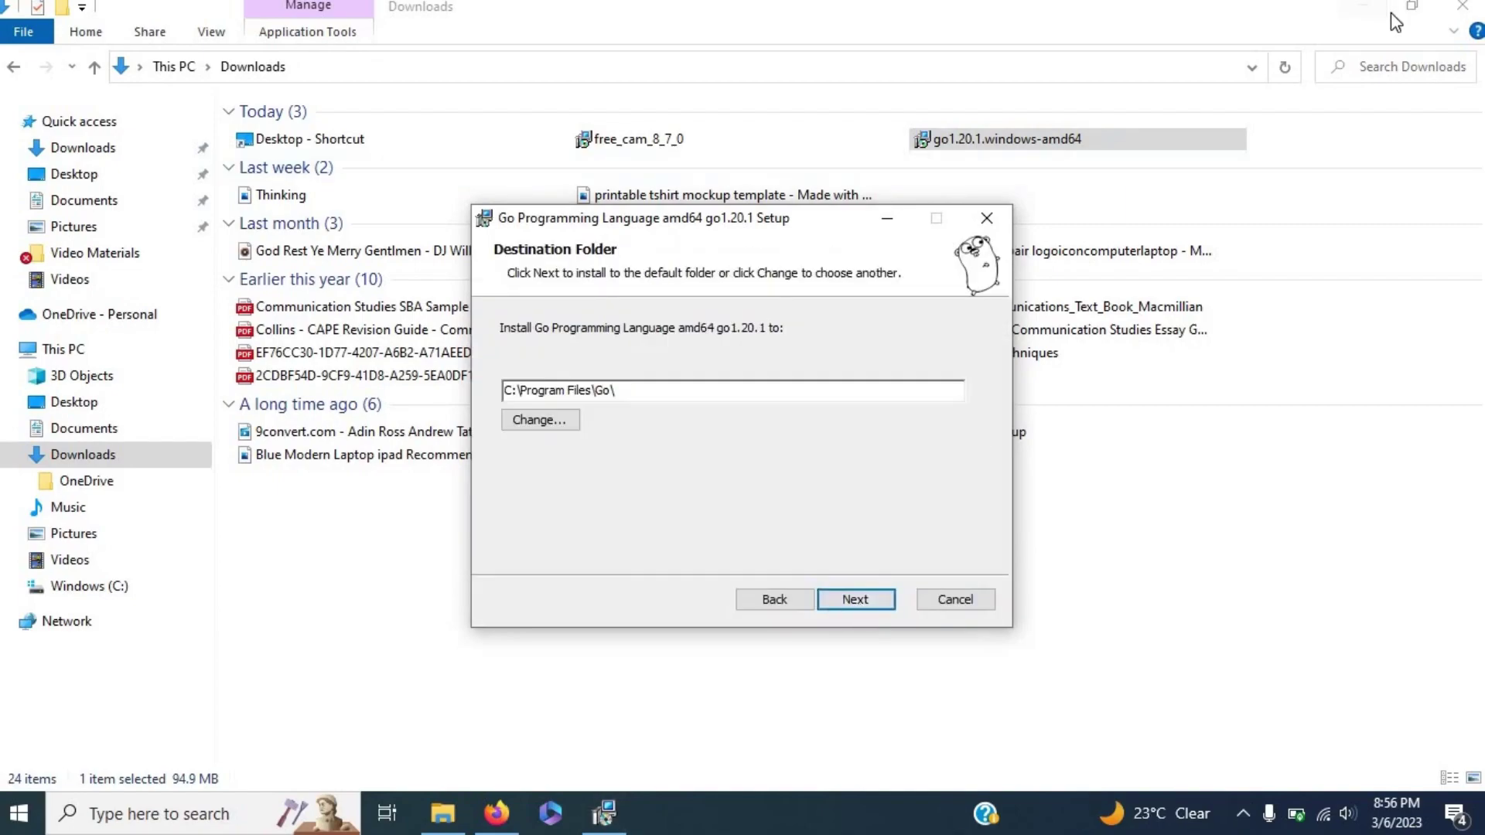
click(1364, 9)
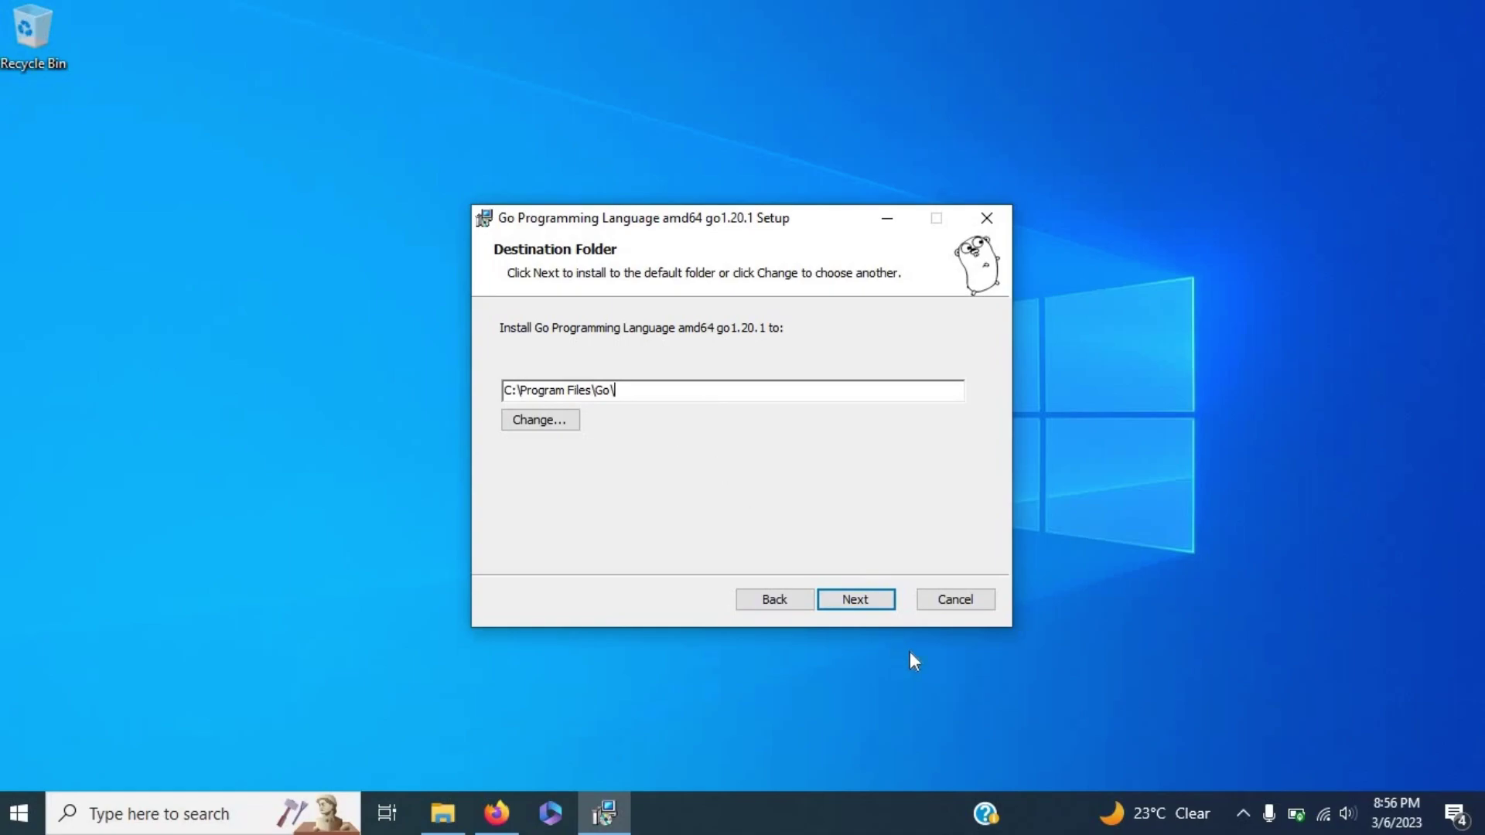
click(847, 599)
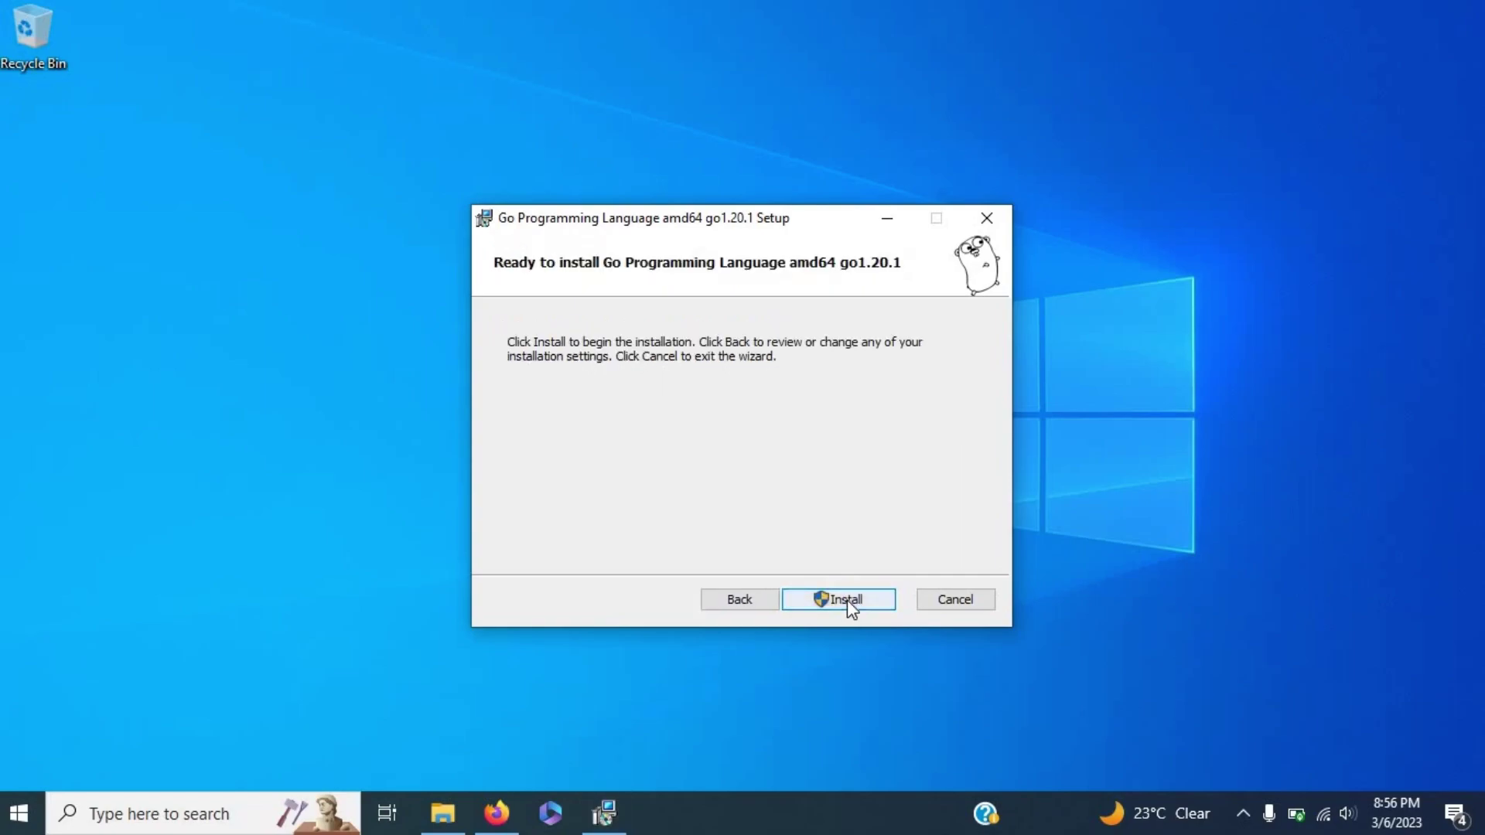
Start installing Go 1.20.1 and let the setup run to completion.
click(847, 600)
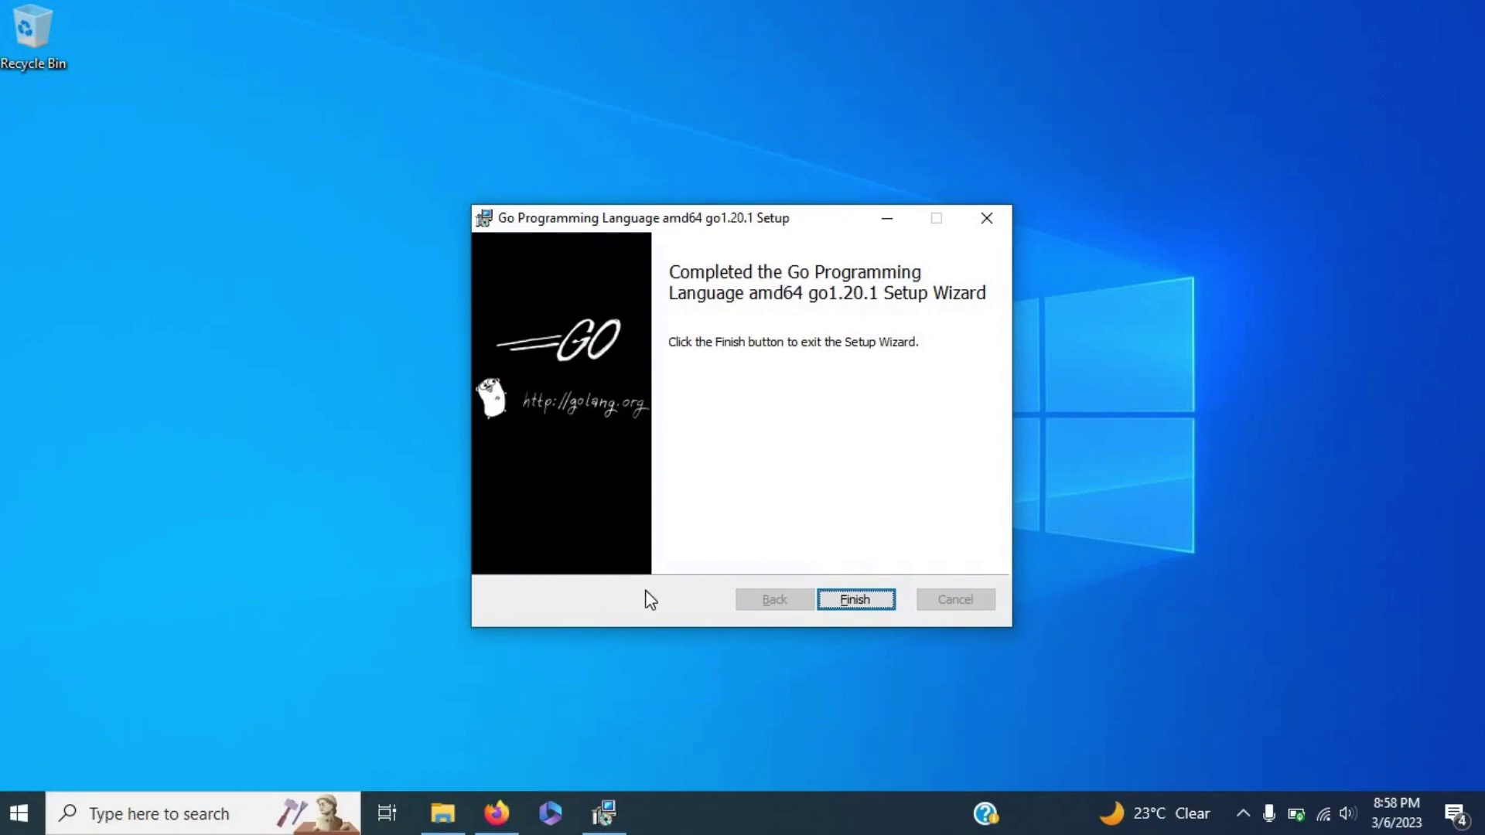
Close the finished Go setup wizard and open Control Panel from Windows search.
click(865, 603)
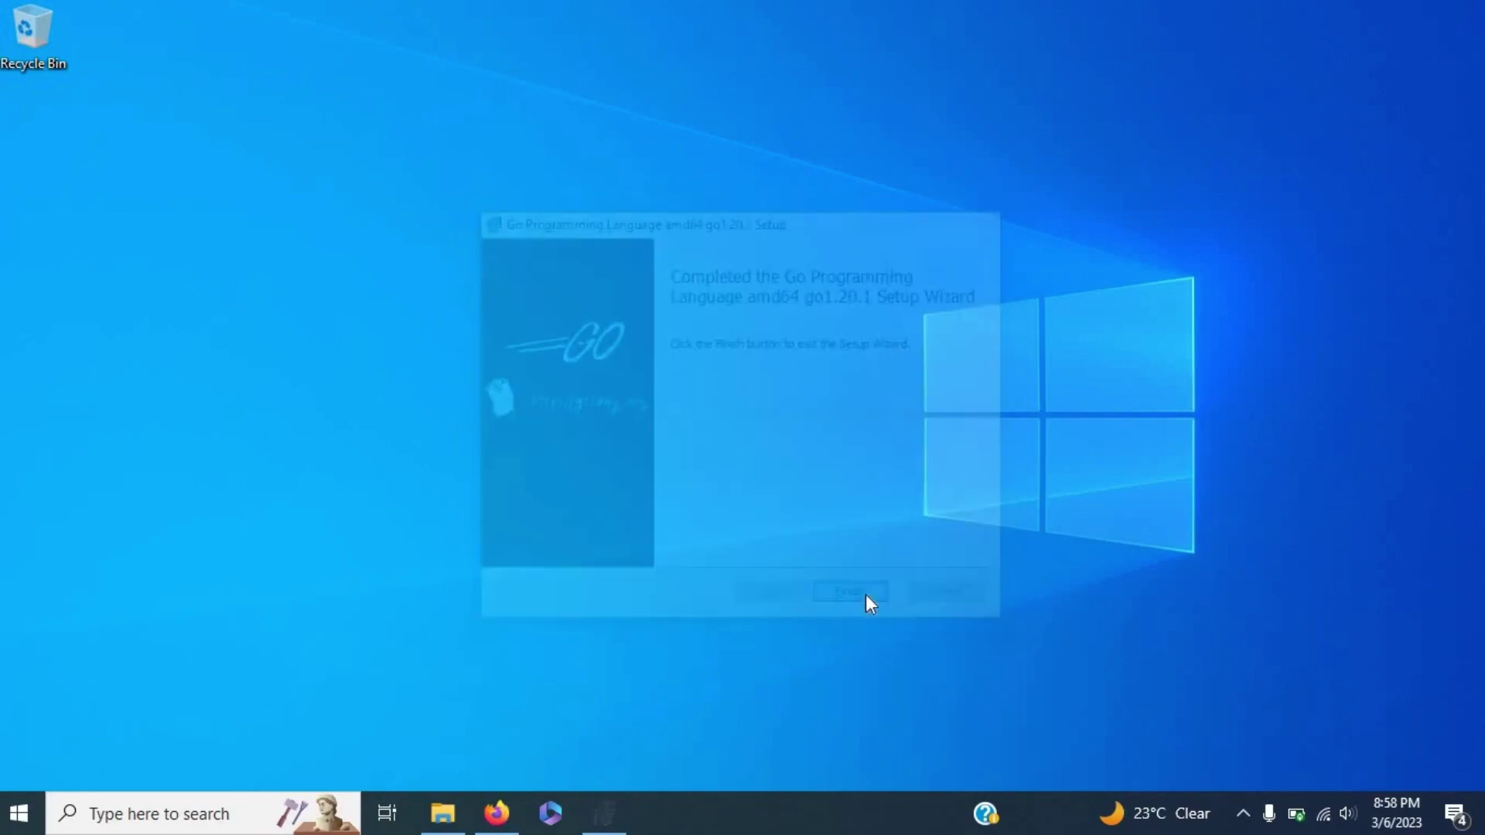
click(194, 804)
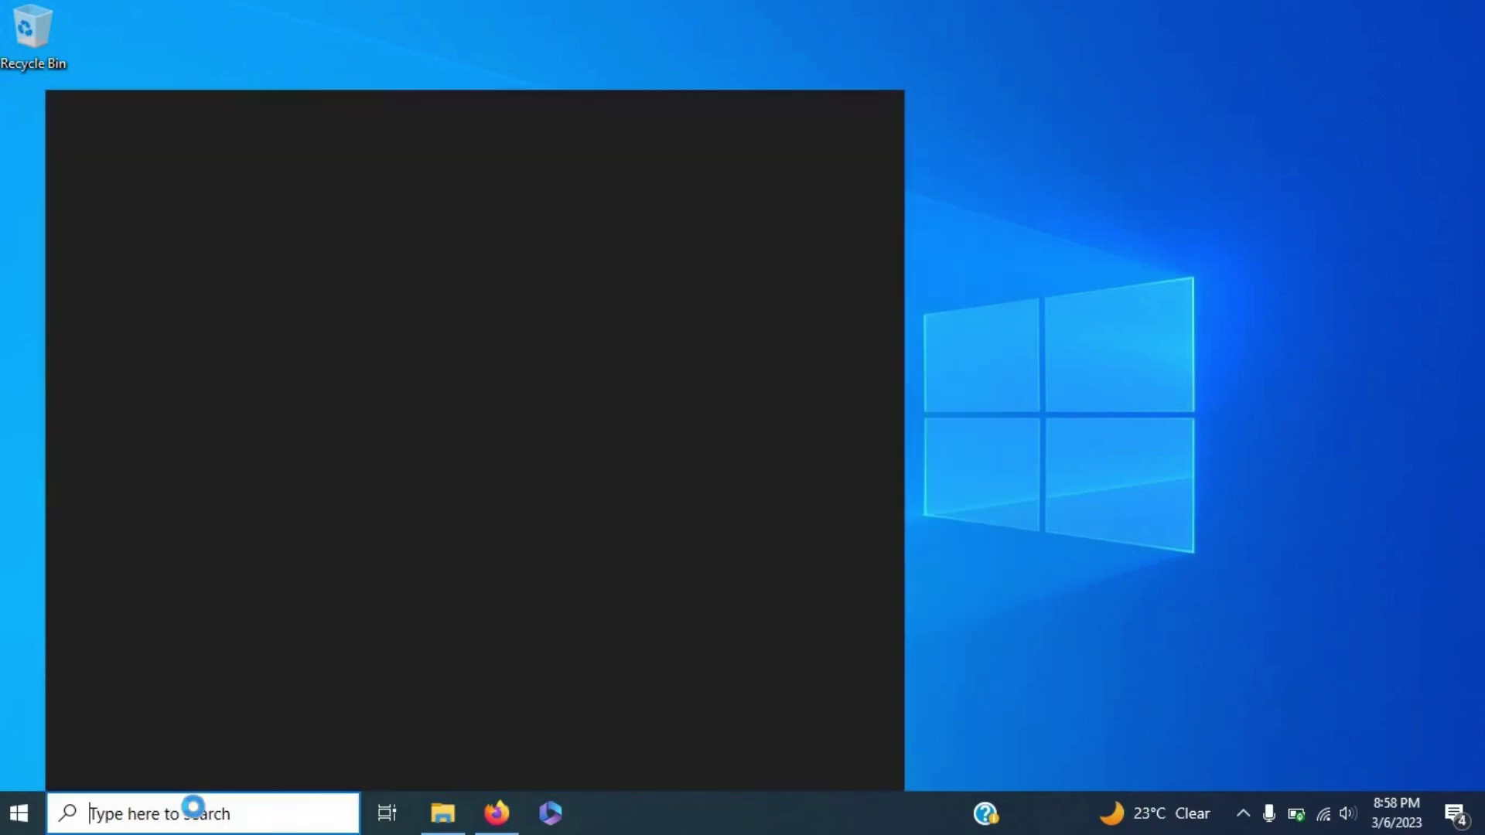
text(contra)
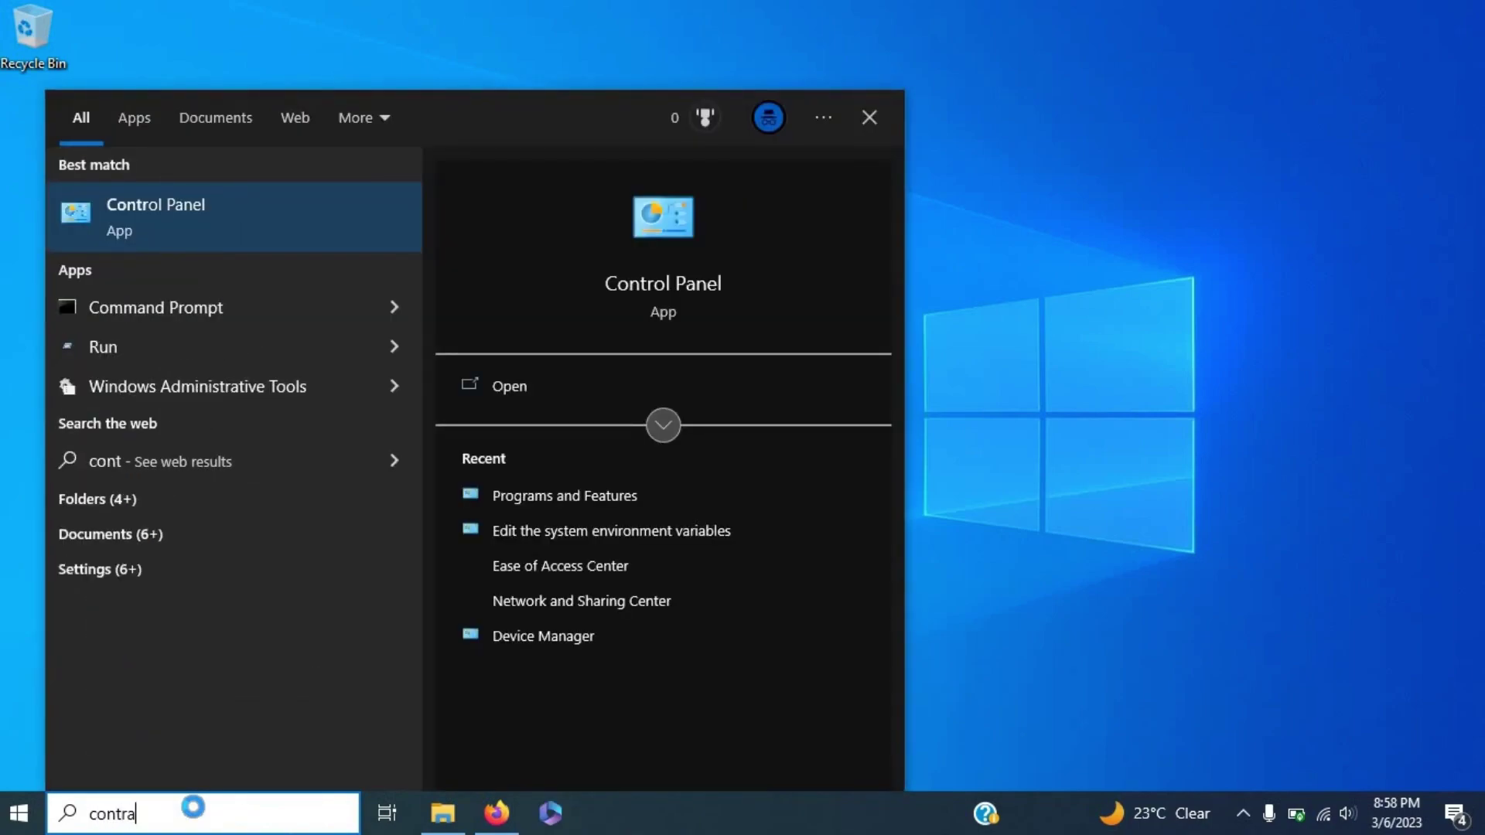
key(Return)
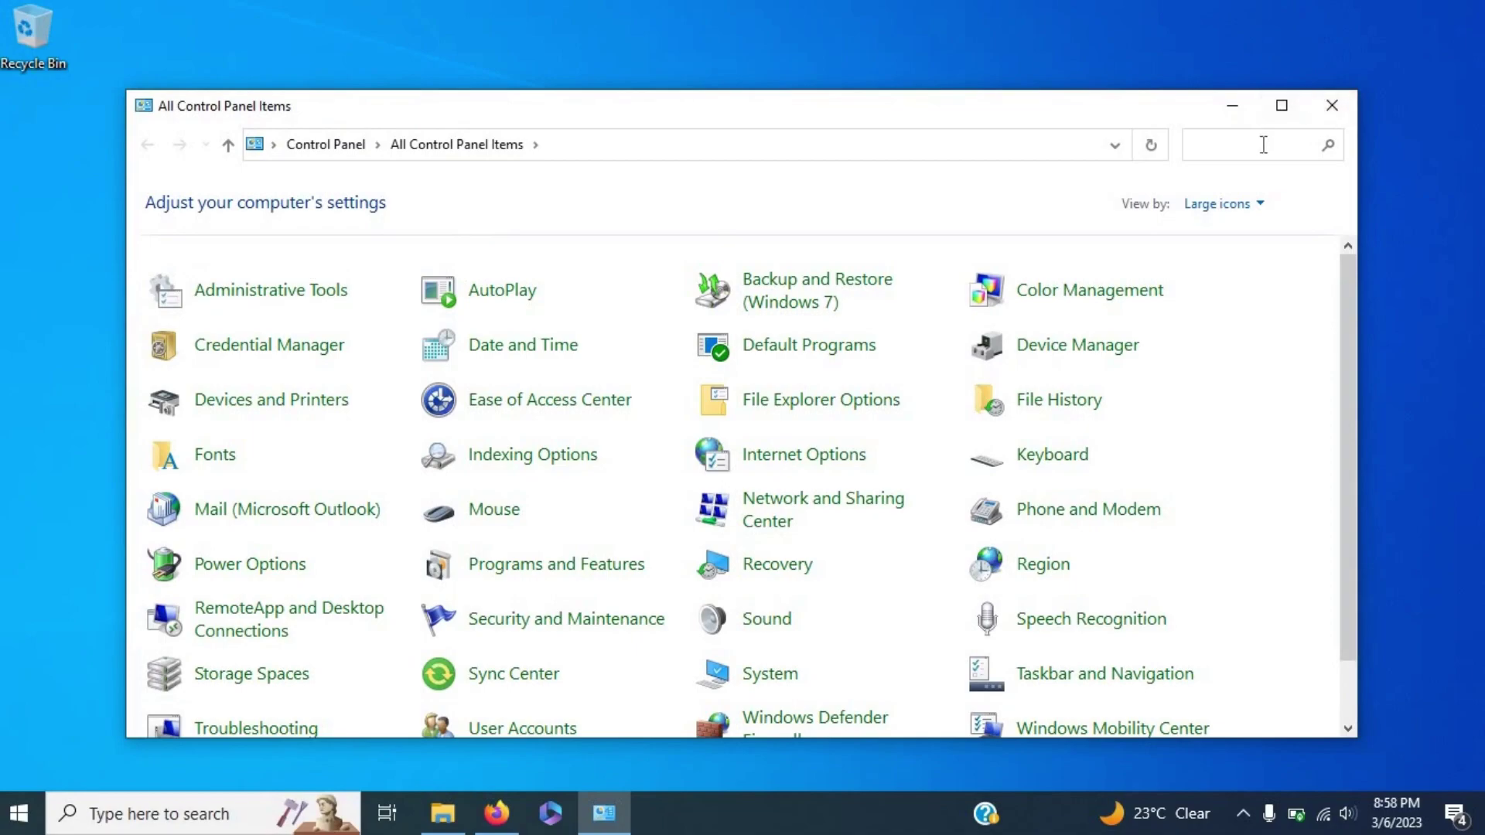
Search Control Panel for 'environme' and open 'Edit the system environment variables'.
text(e)
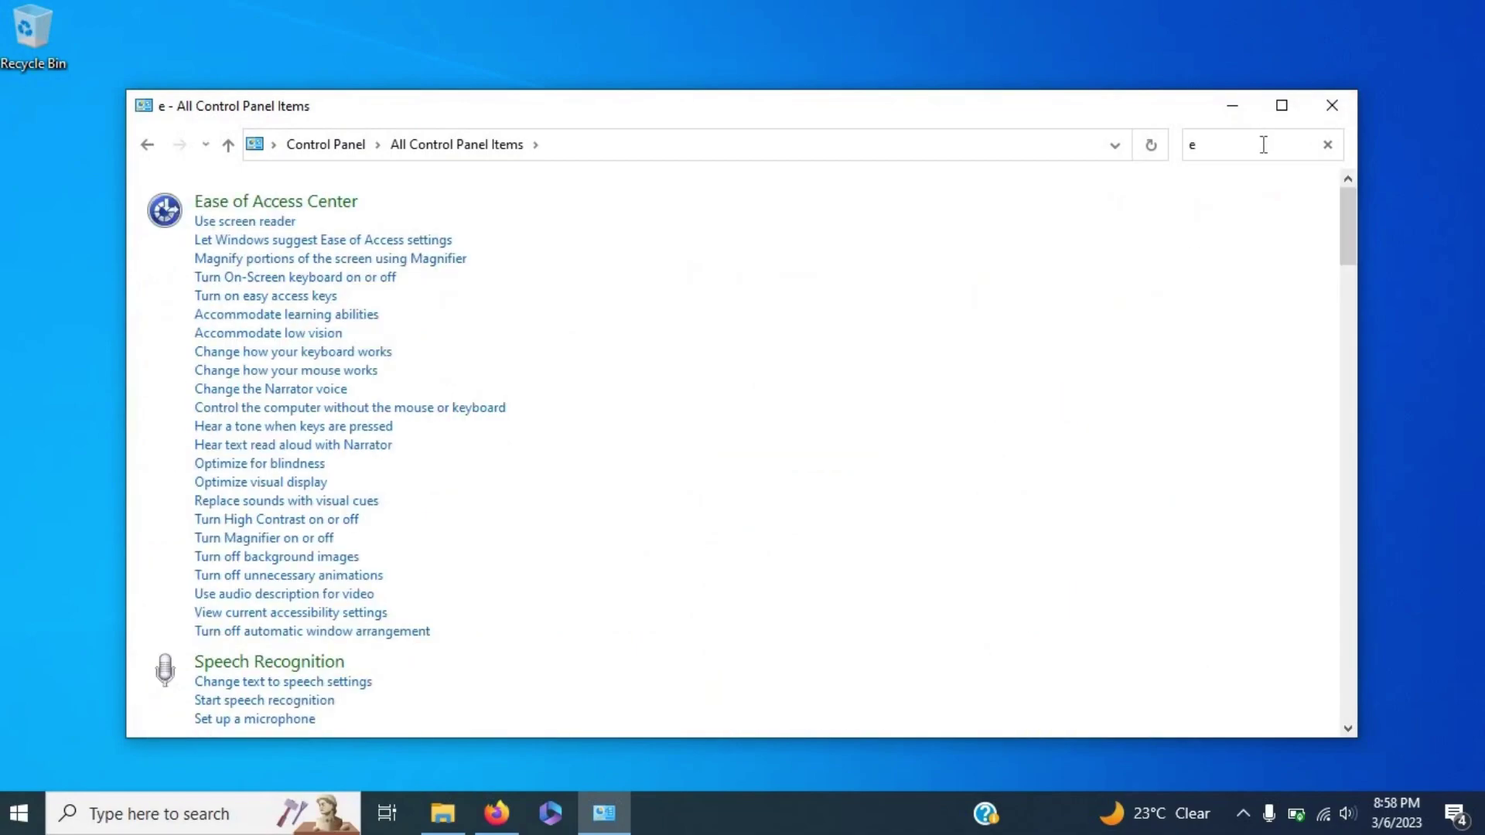
click(1223, 153)
click(1223, 152)
text(nvironme)
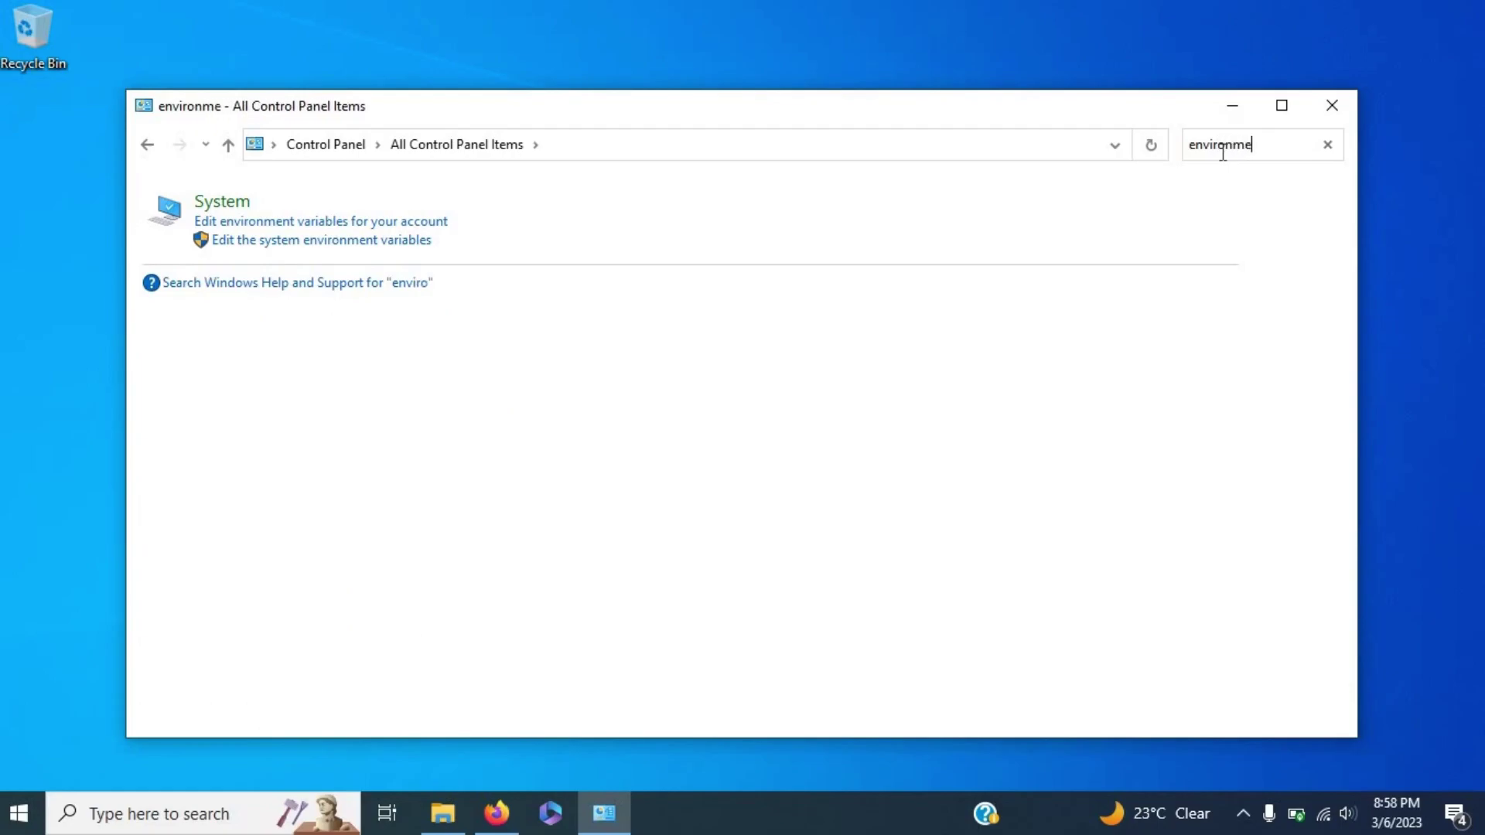
click(332, 241)
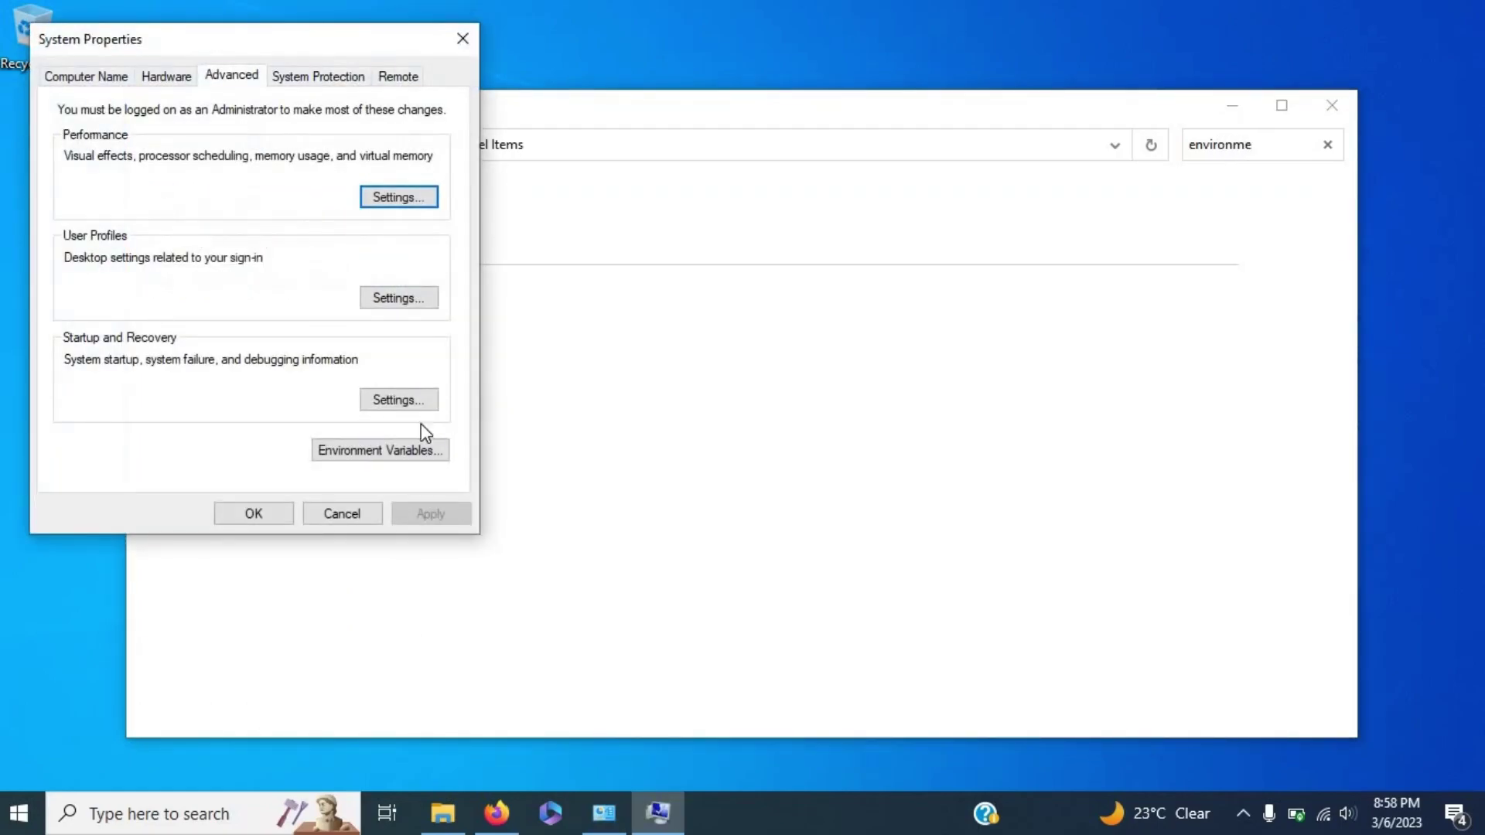
Open the user Path variable's entries and check the C:\Program Files\Go entry.
click(382, 454)
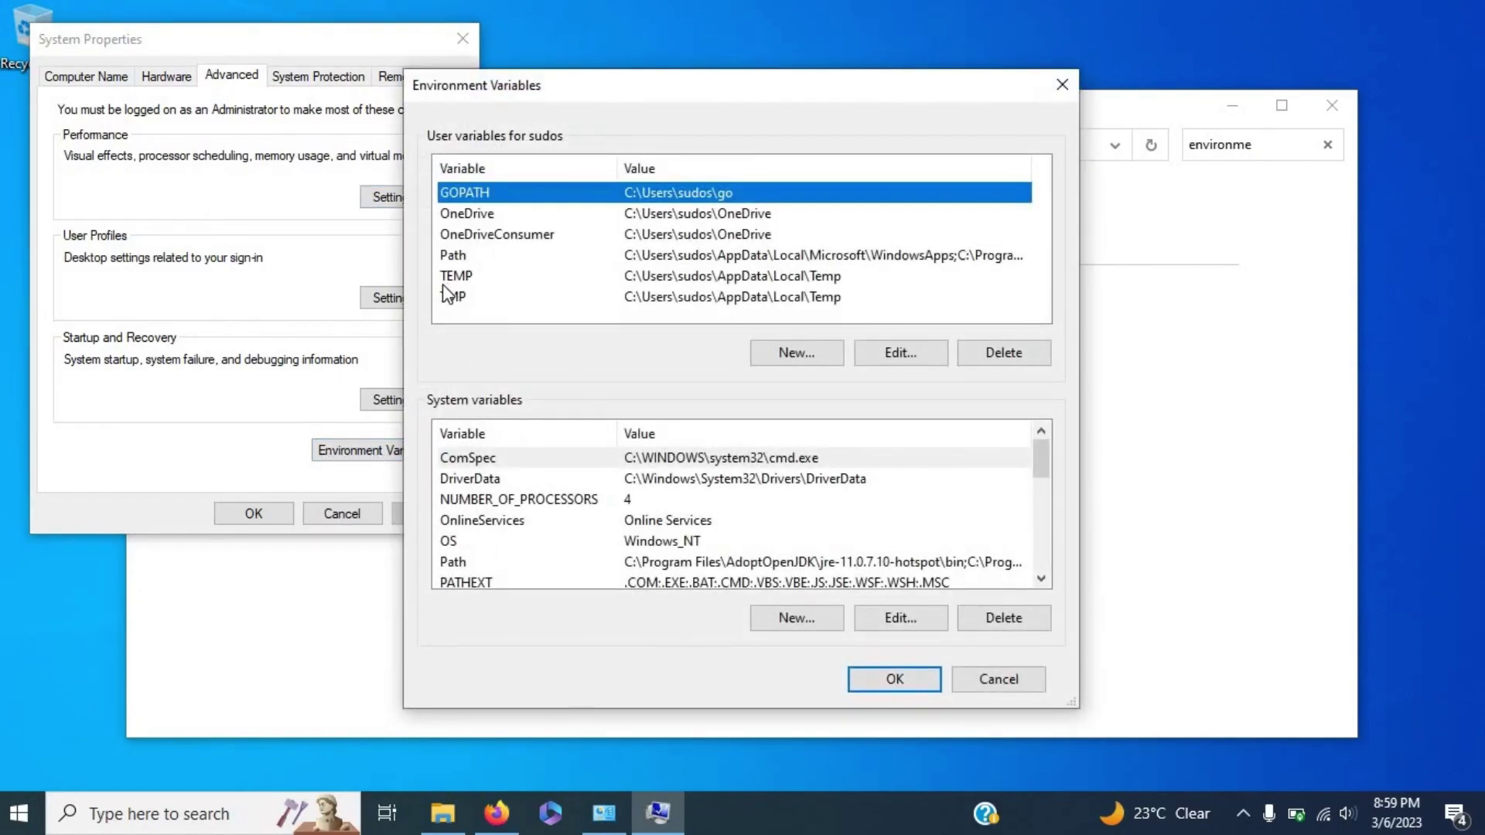
click(468, 256)
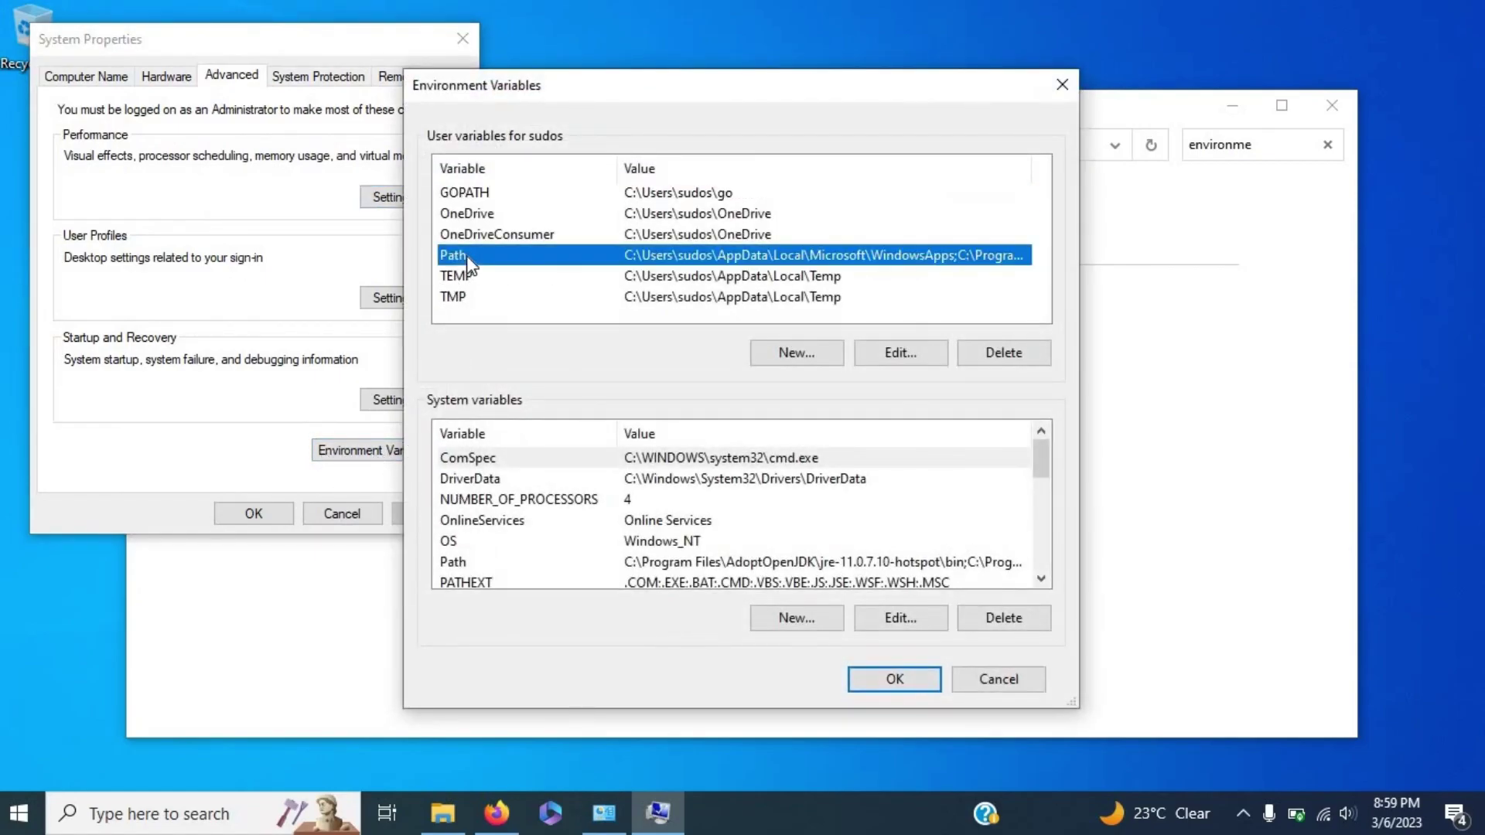
click(910, 364)
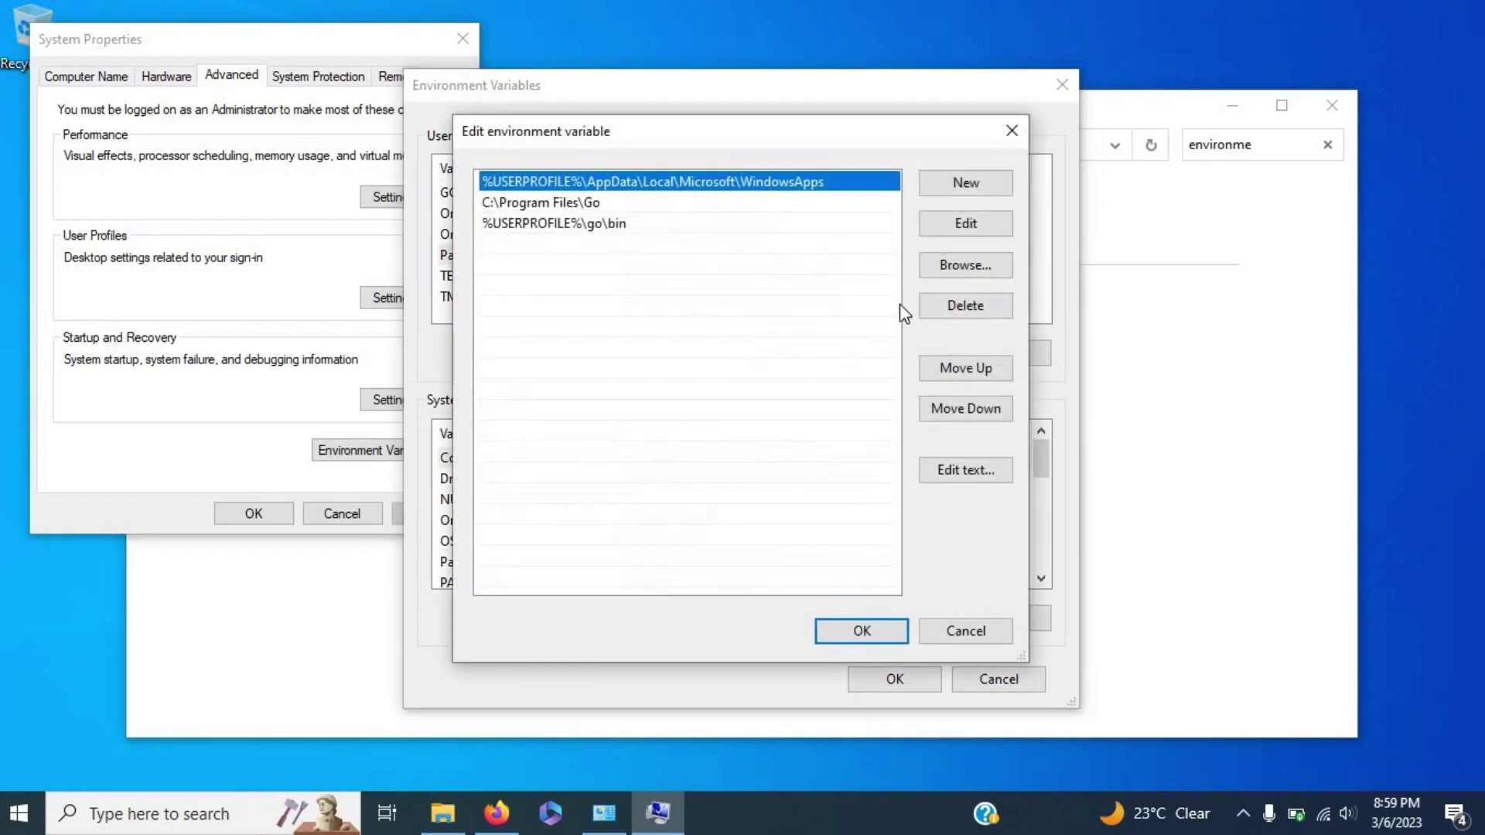
click(759, 200)
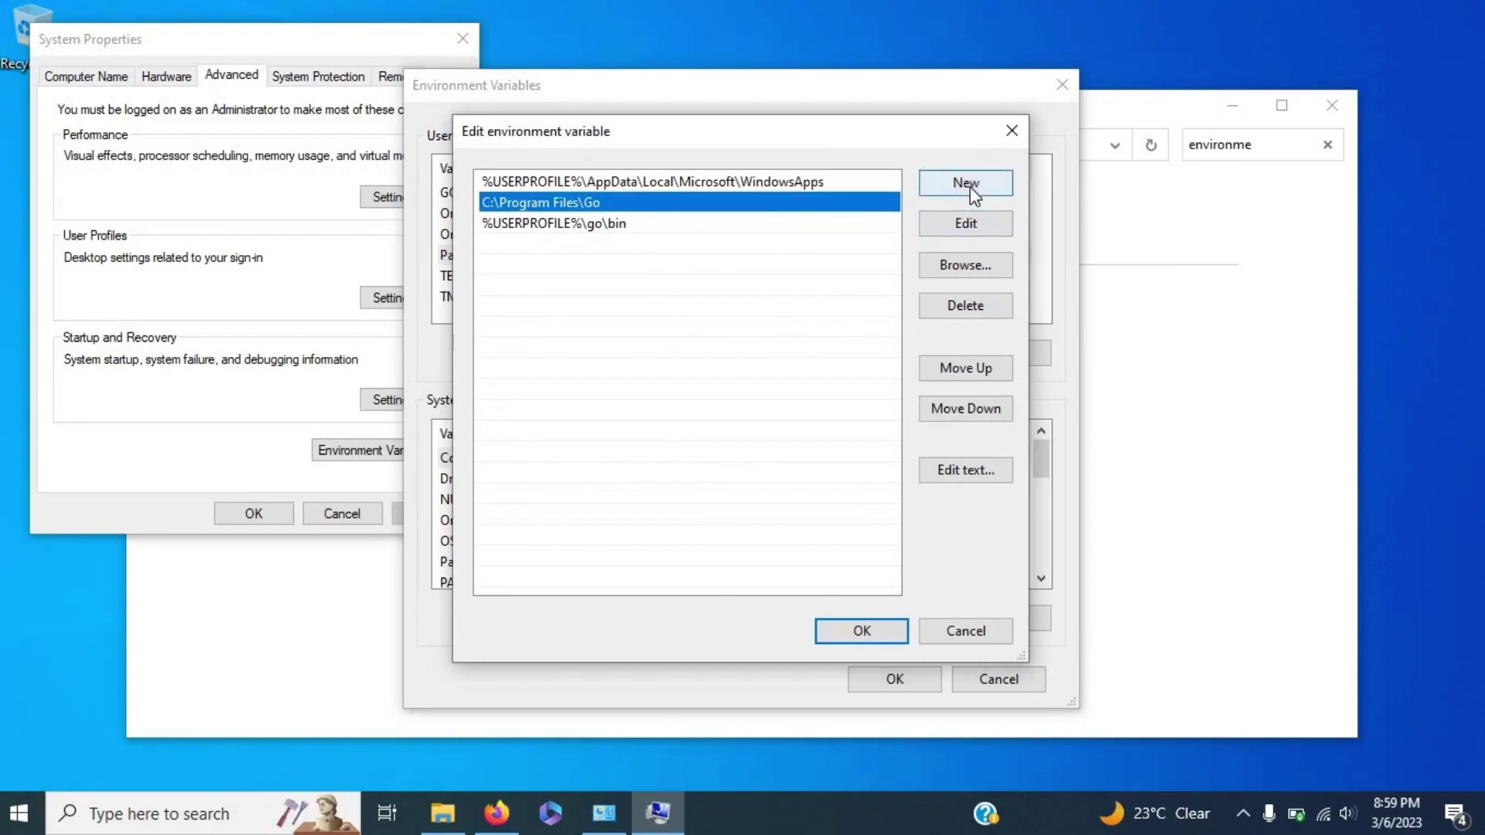
Discard the added empty Path entry and close all environment variable windows and System Properties.
click(761, 317)
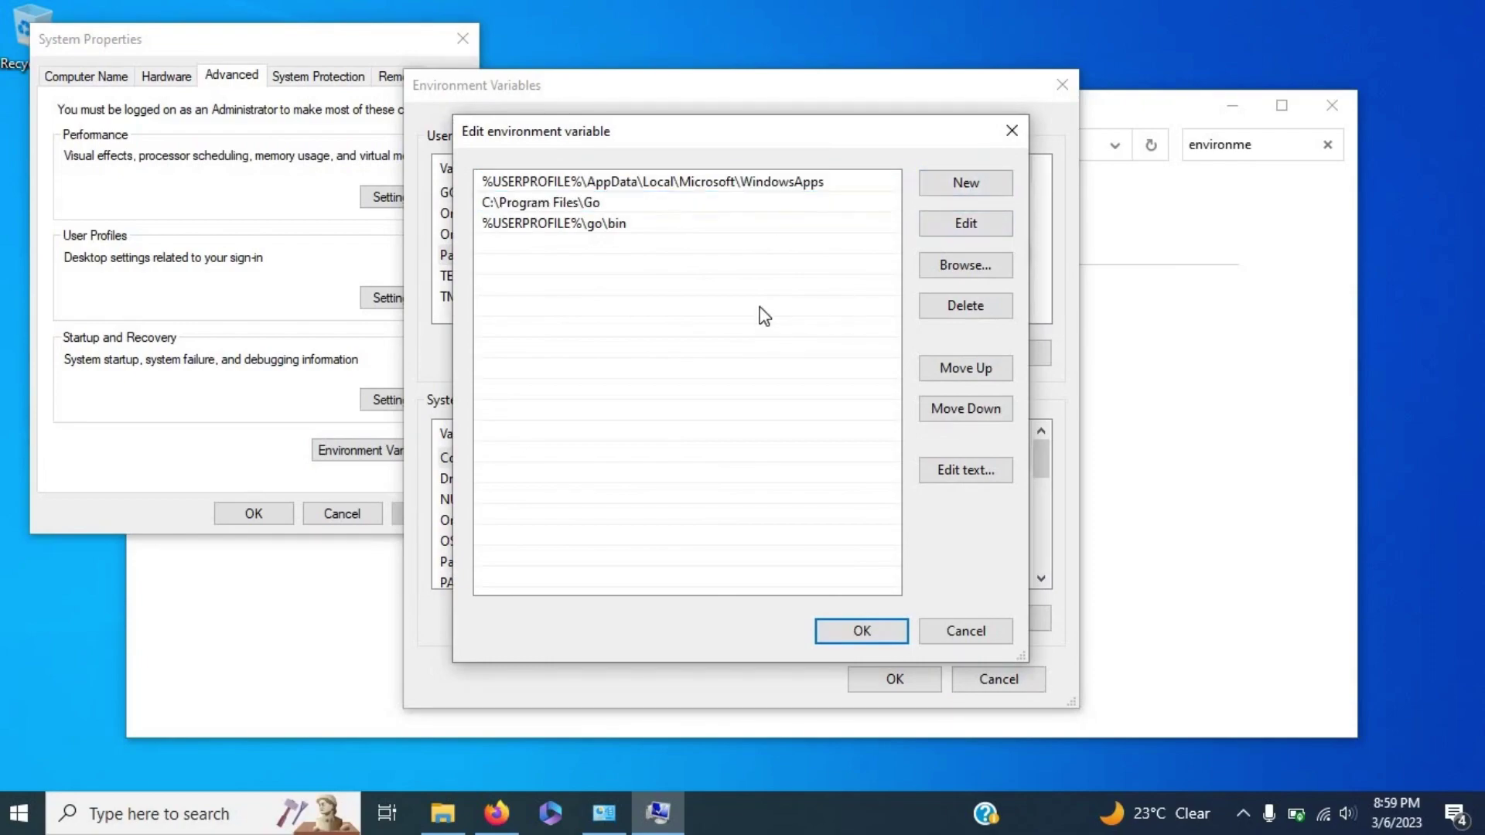
click(978, 182)
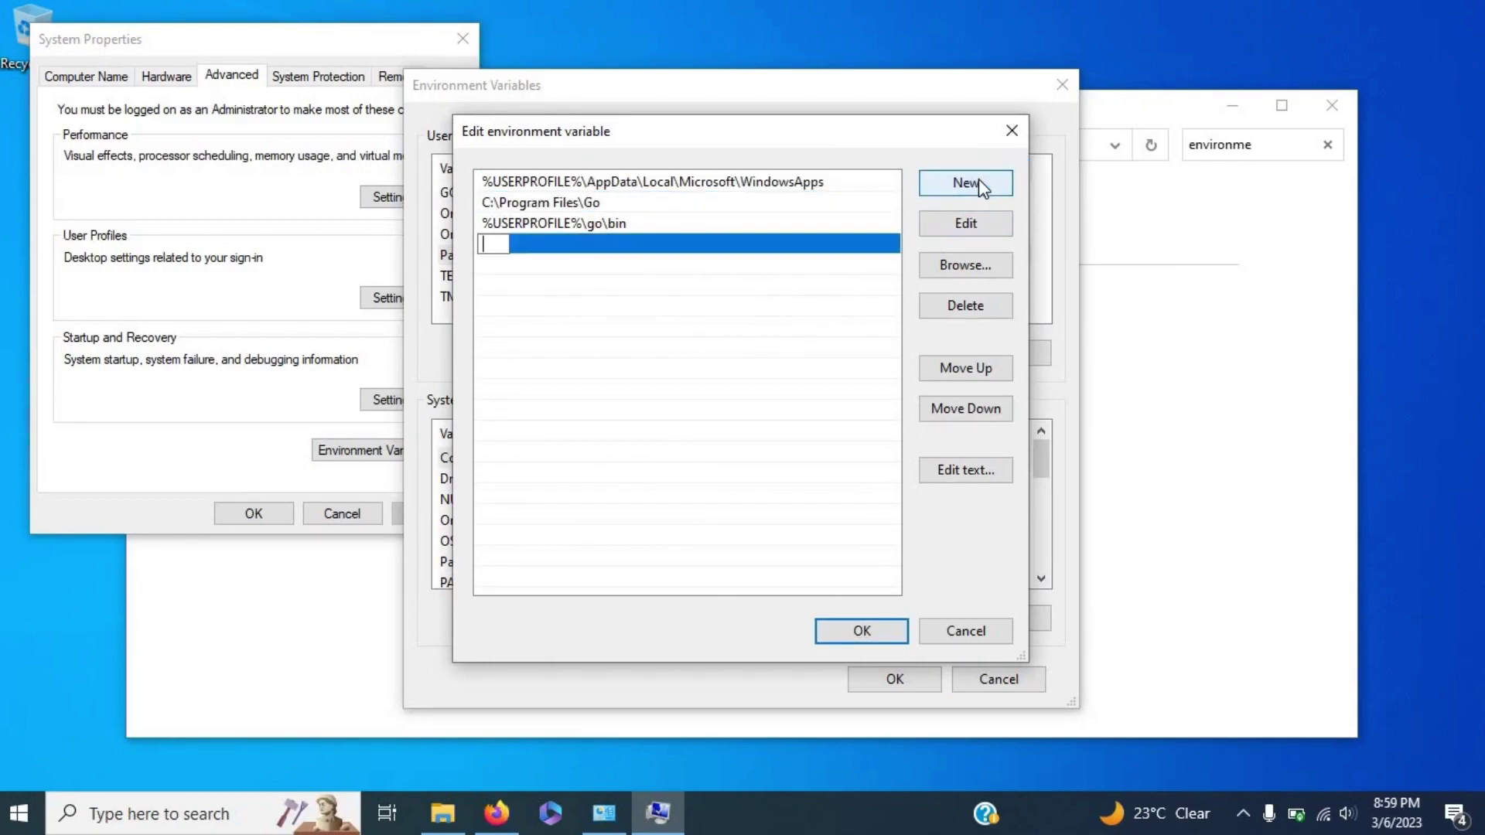
click(1009, 130)
click(1062, 89)
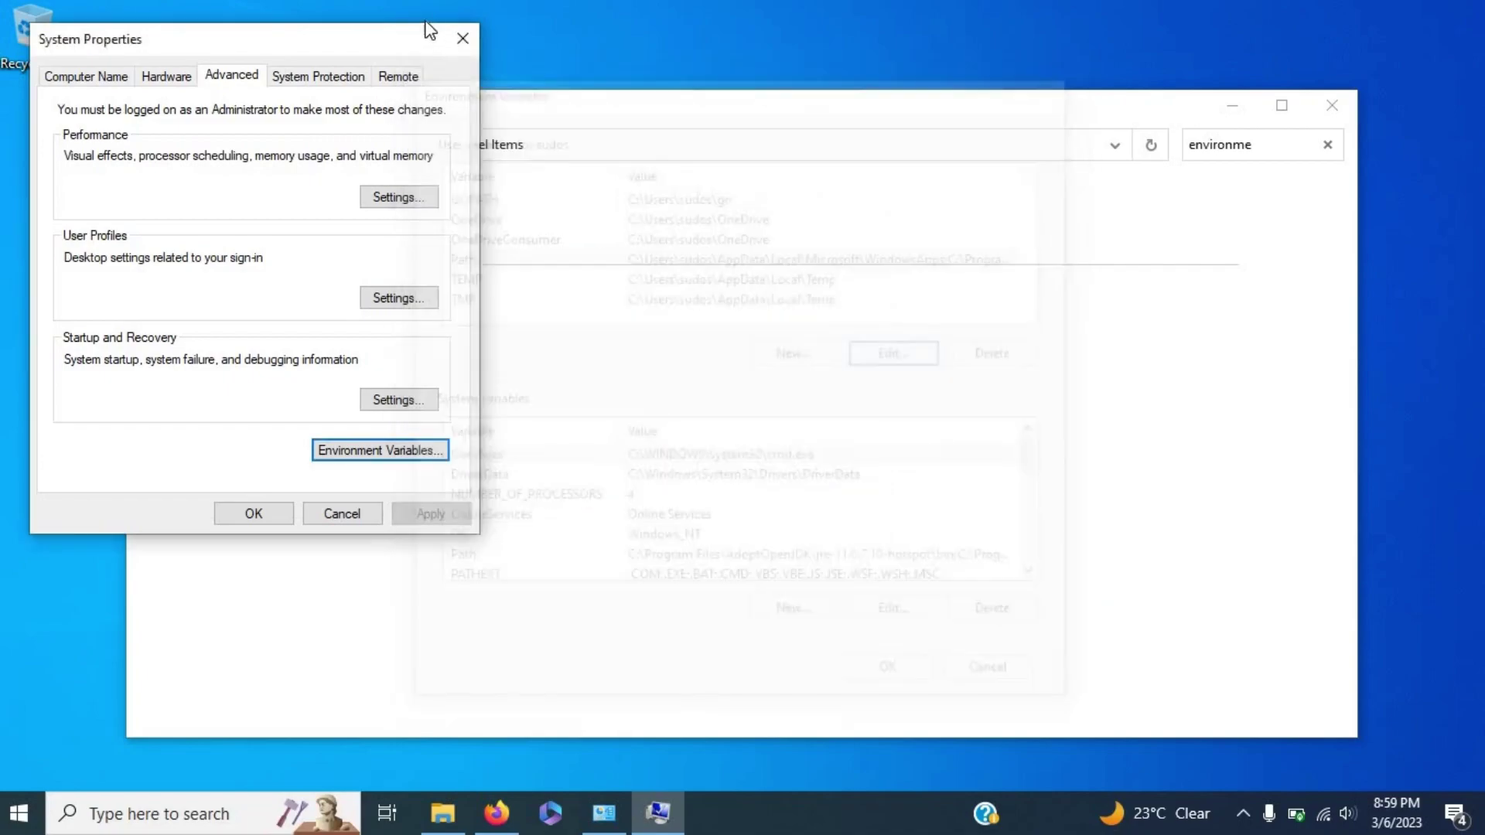
click(464, 41)
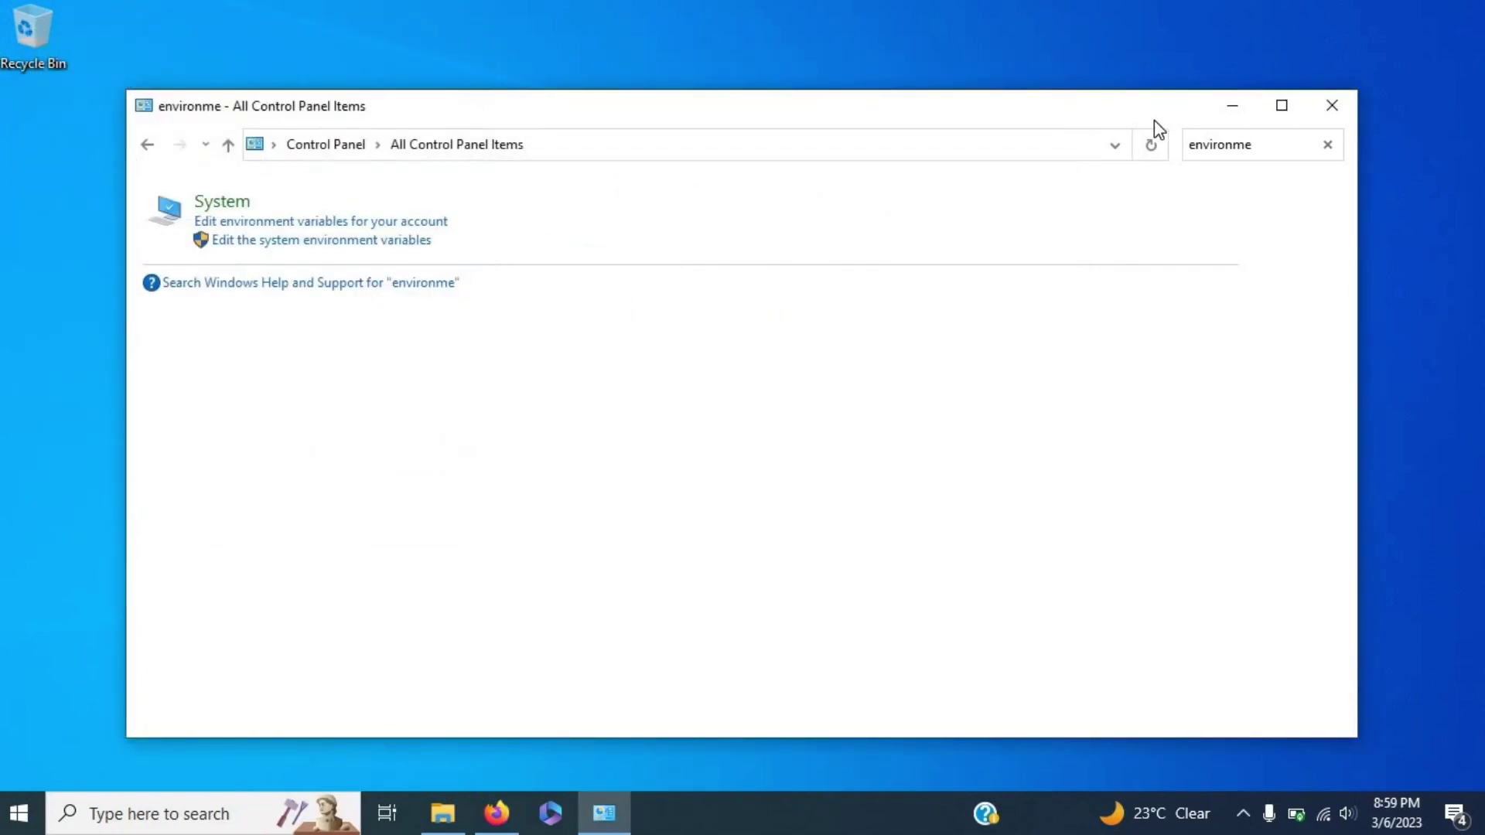
Open C:\Program Files\Go in File Explorer and copy its address from the address bar.
click(1232, 107)
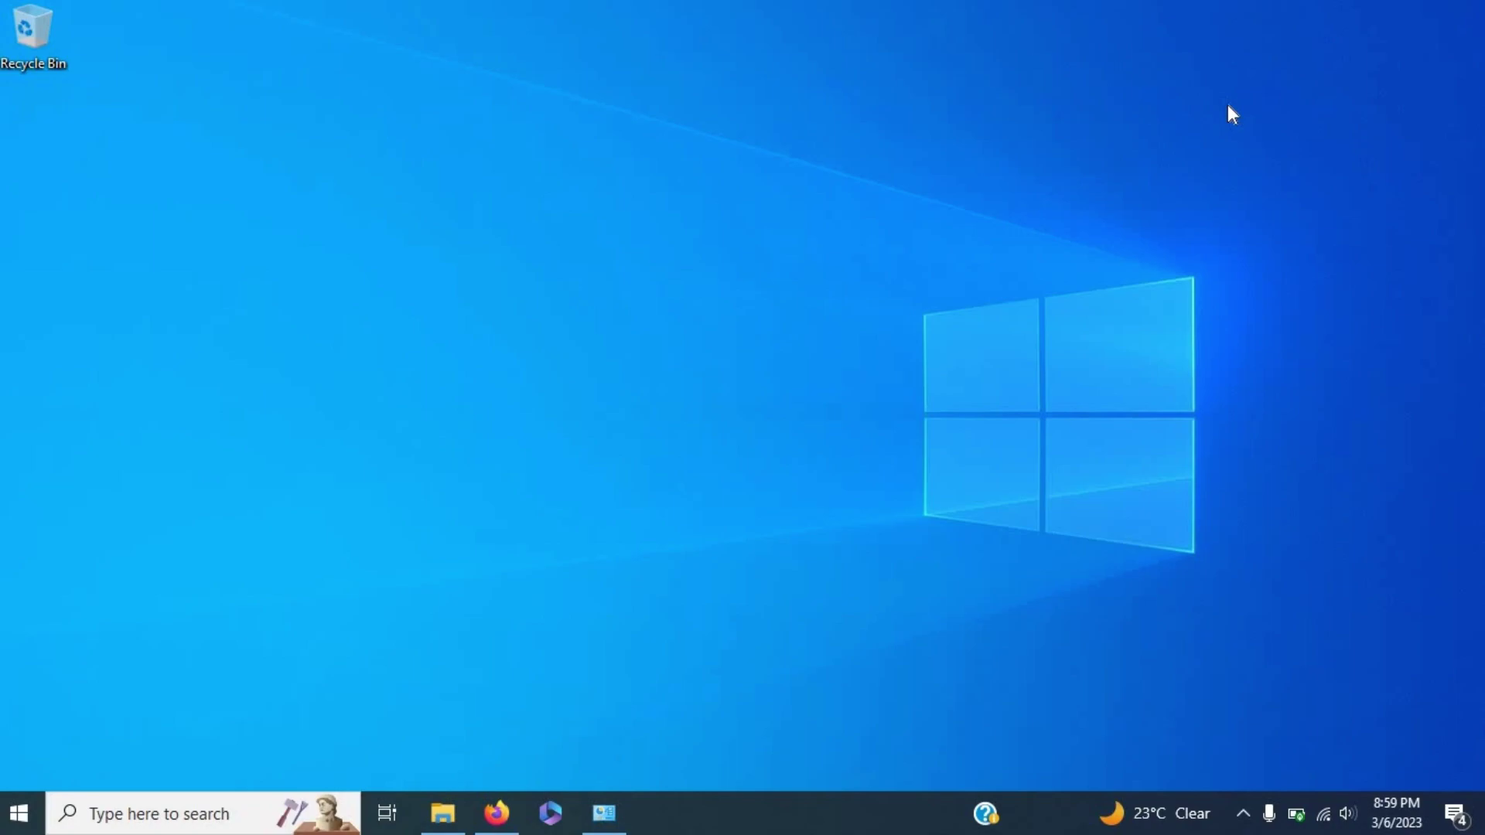
click(444, 814)
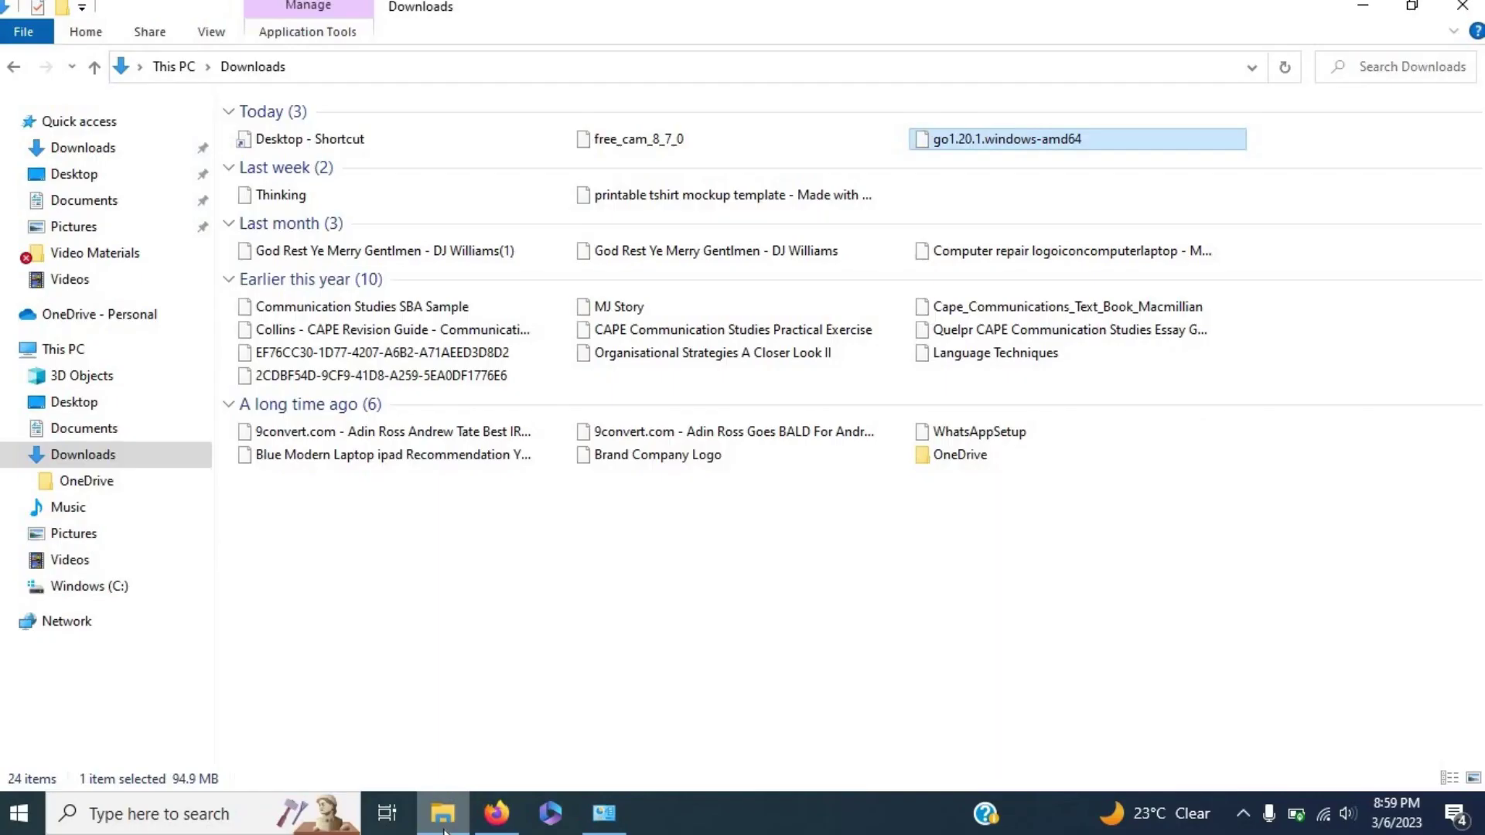
click(87, 588)
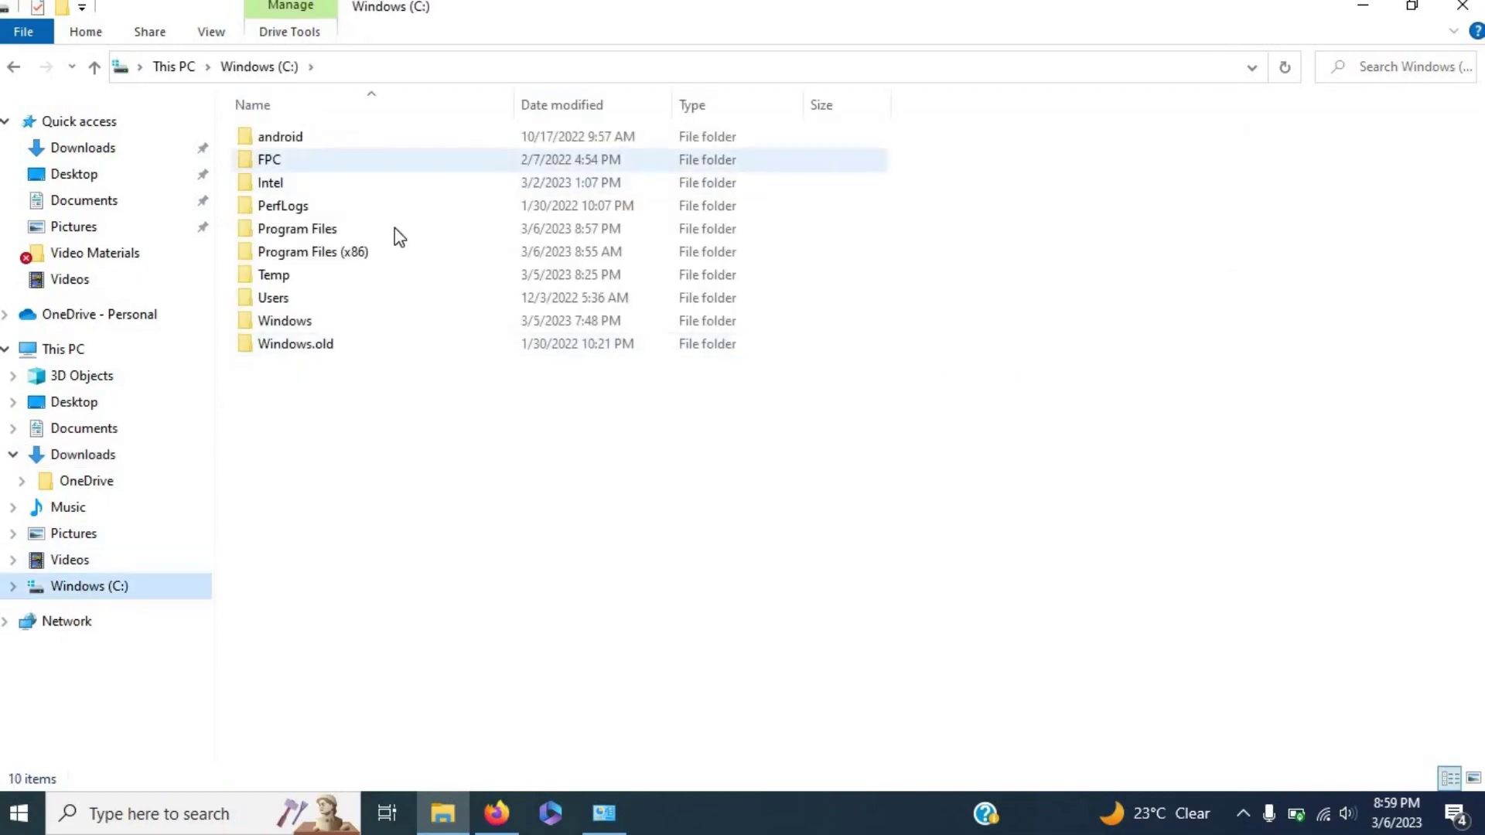
double_click(370, 223)
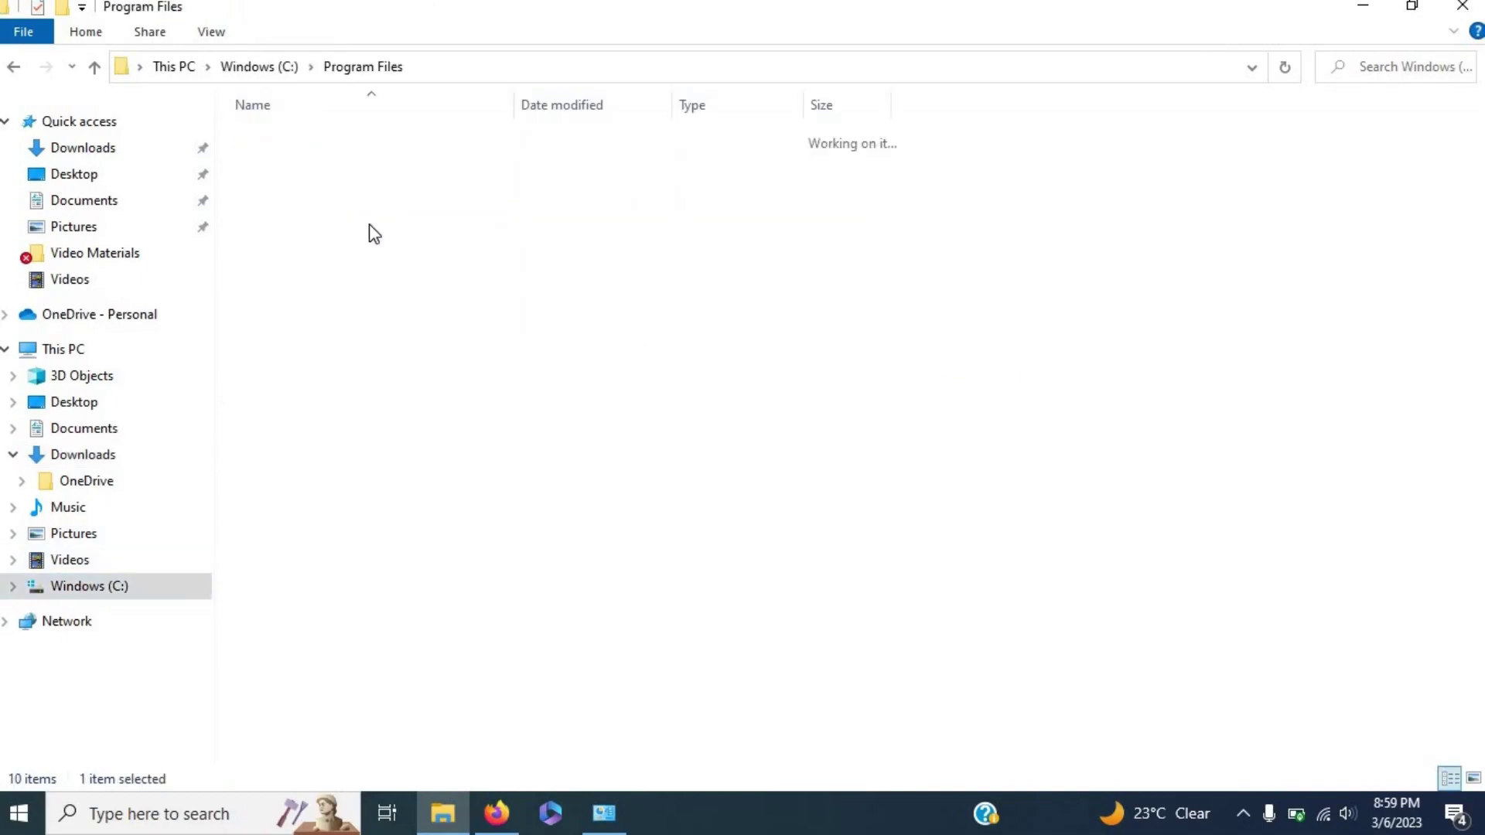
click(280, 279)
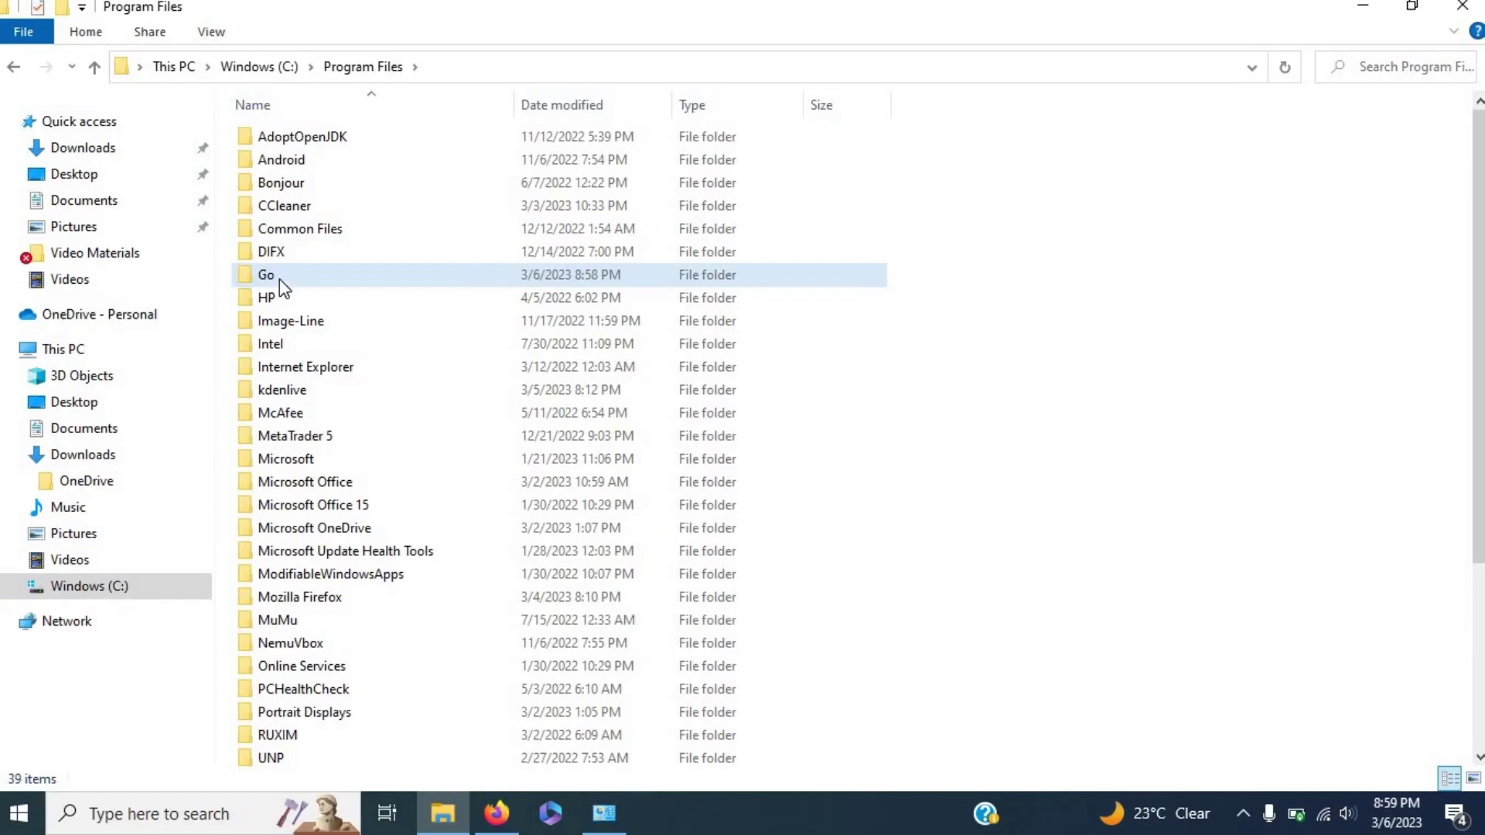
double_click(351, 287)
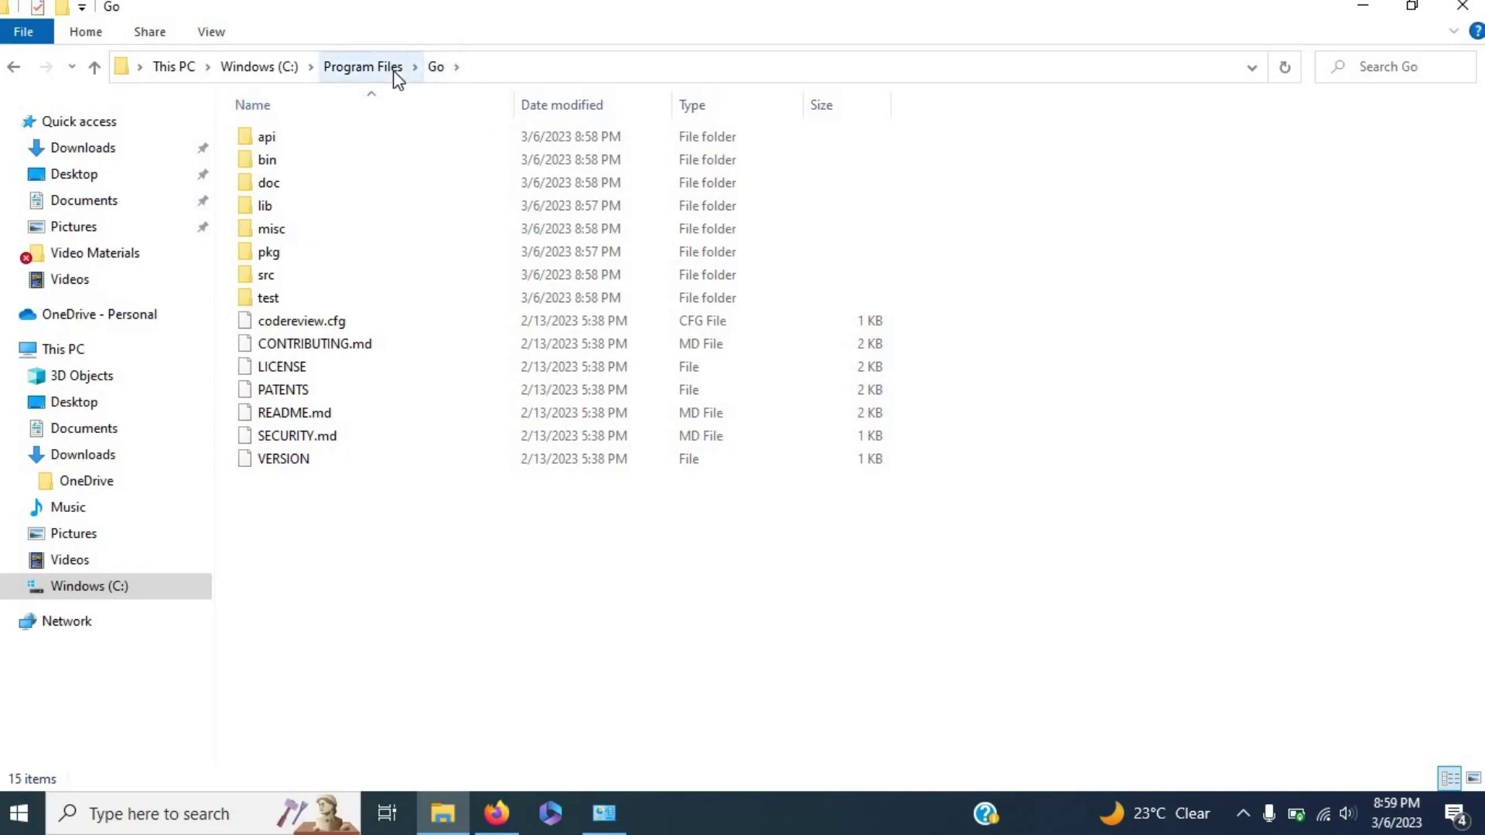
right_click(395, 78)
click(456, 87)
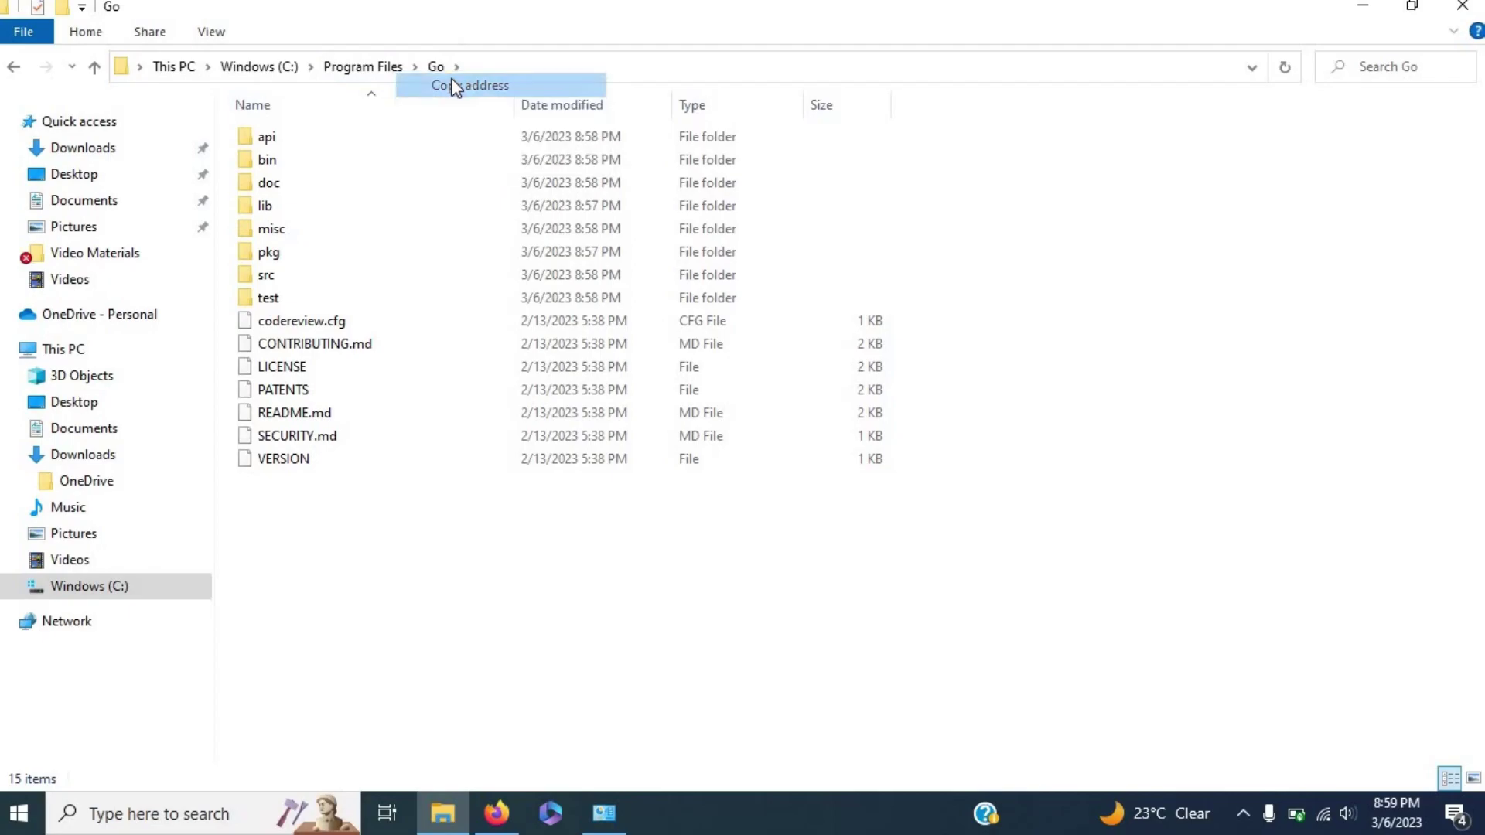
Search Control Panel for 'envir' and open the user Path variable for editing.
click(617, 814)
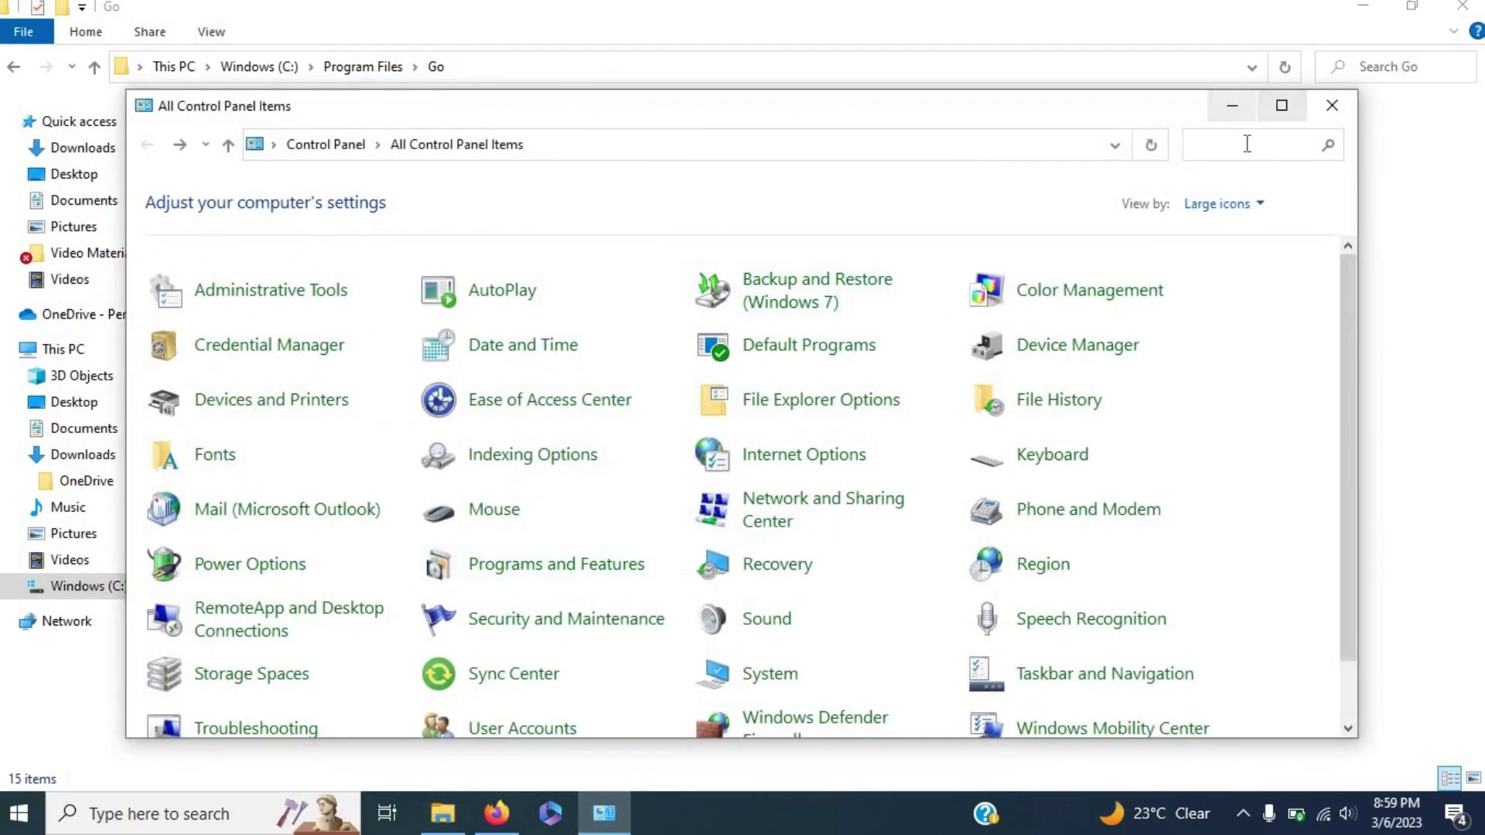
click(1246, 144)
text(envir)
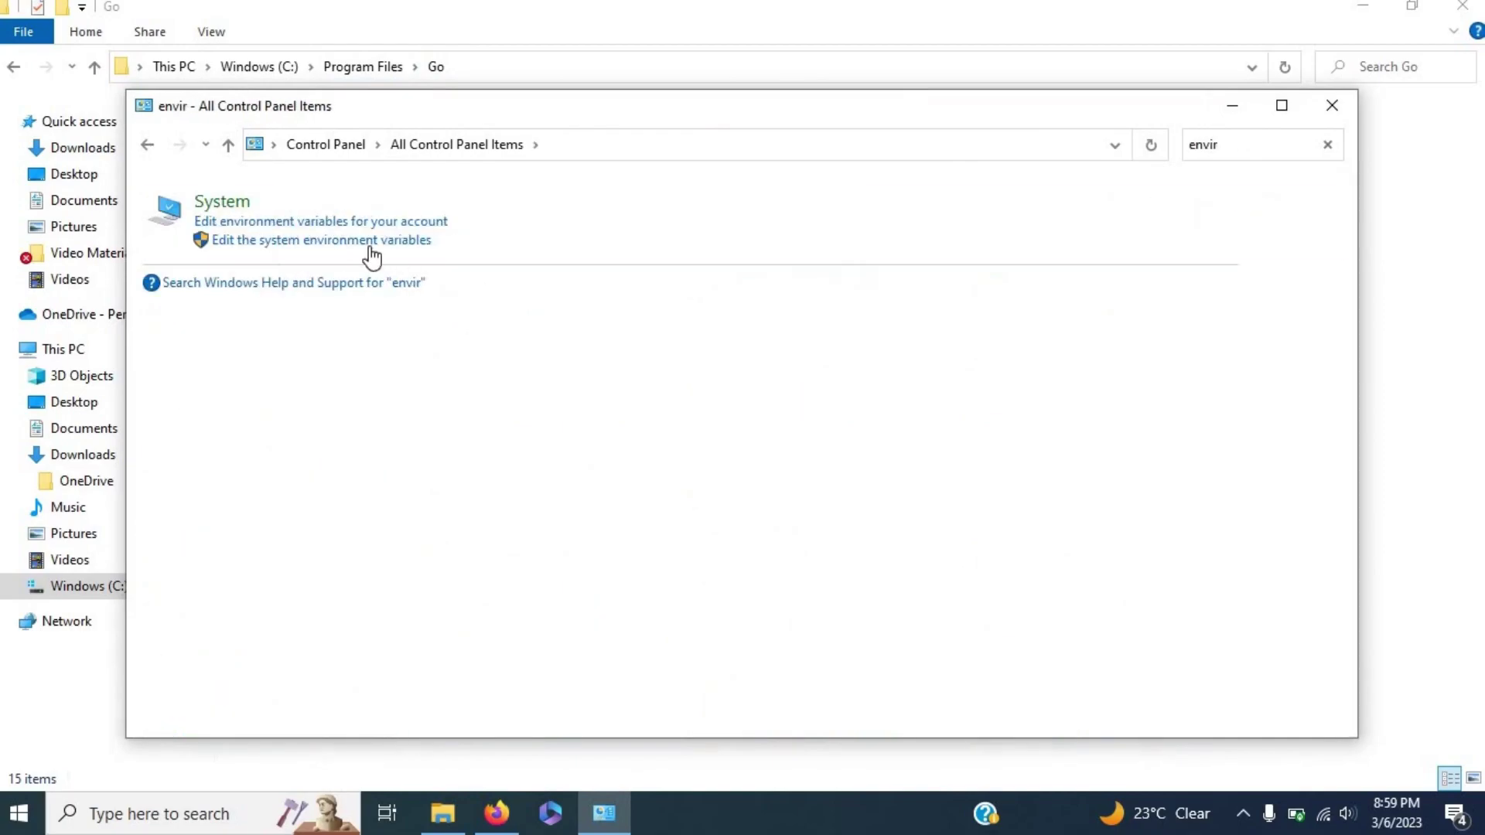
click(370, 243)
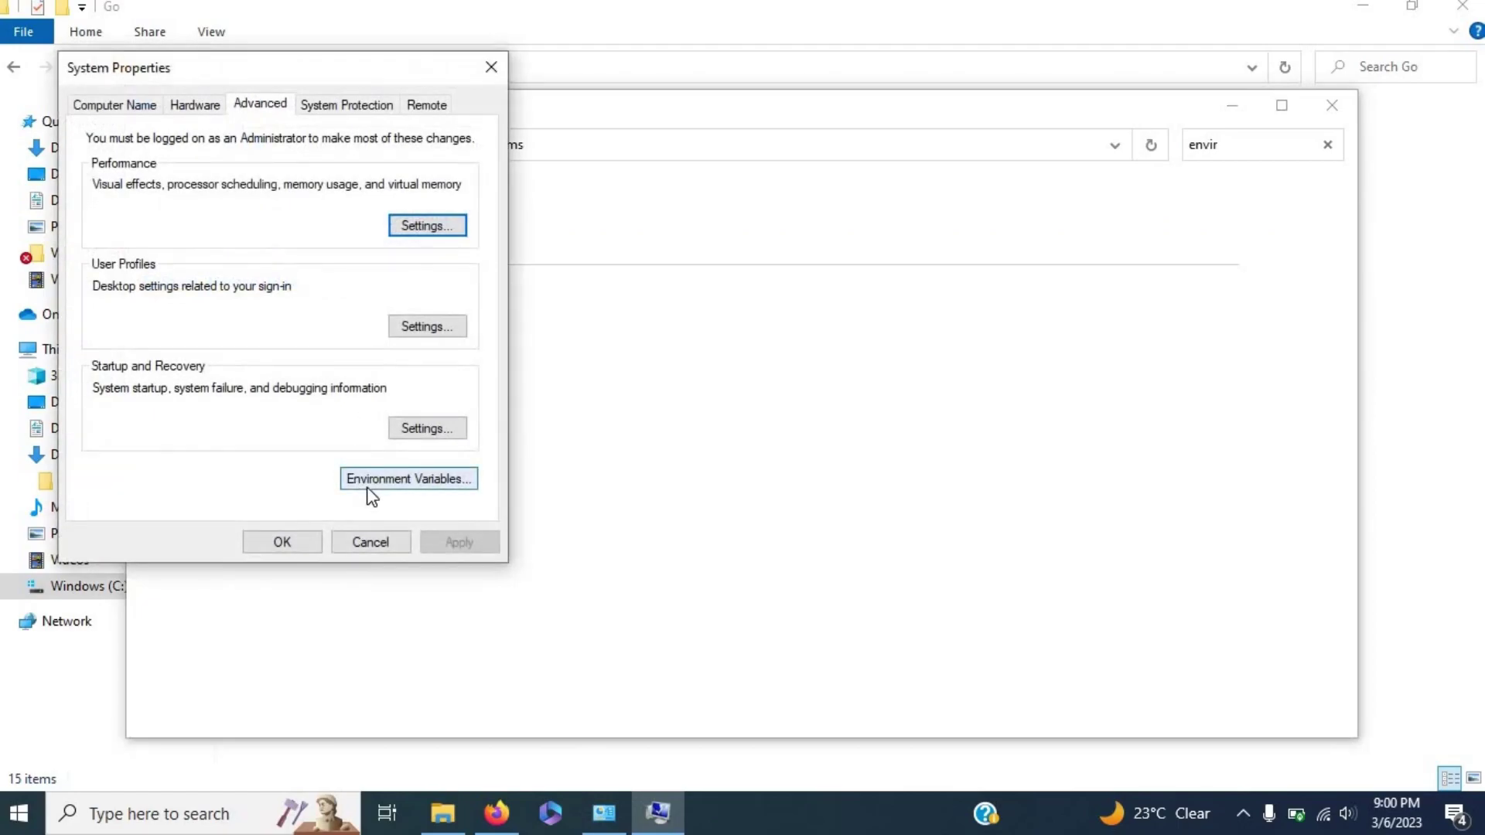
click(370, 487)
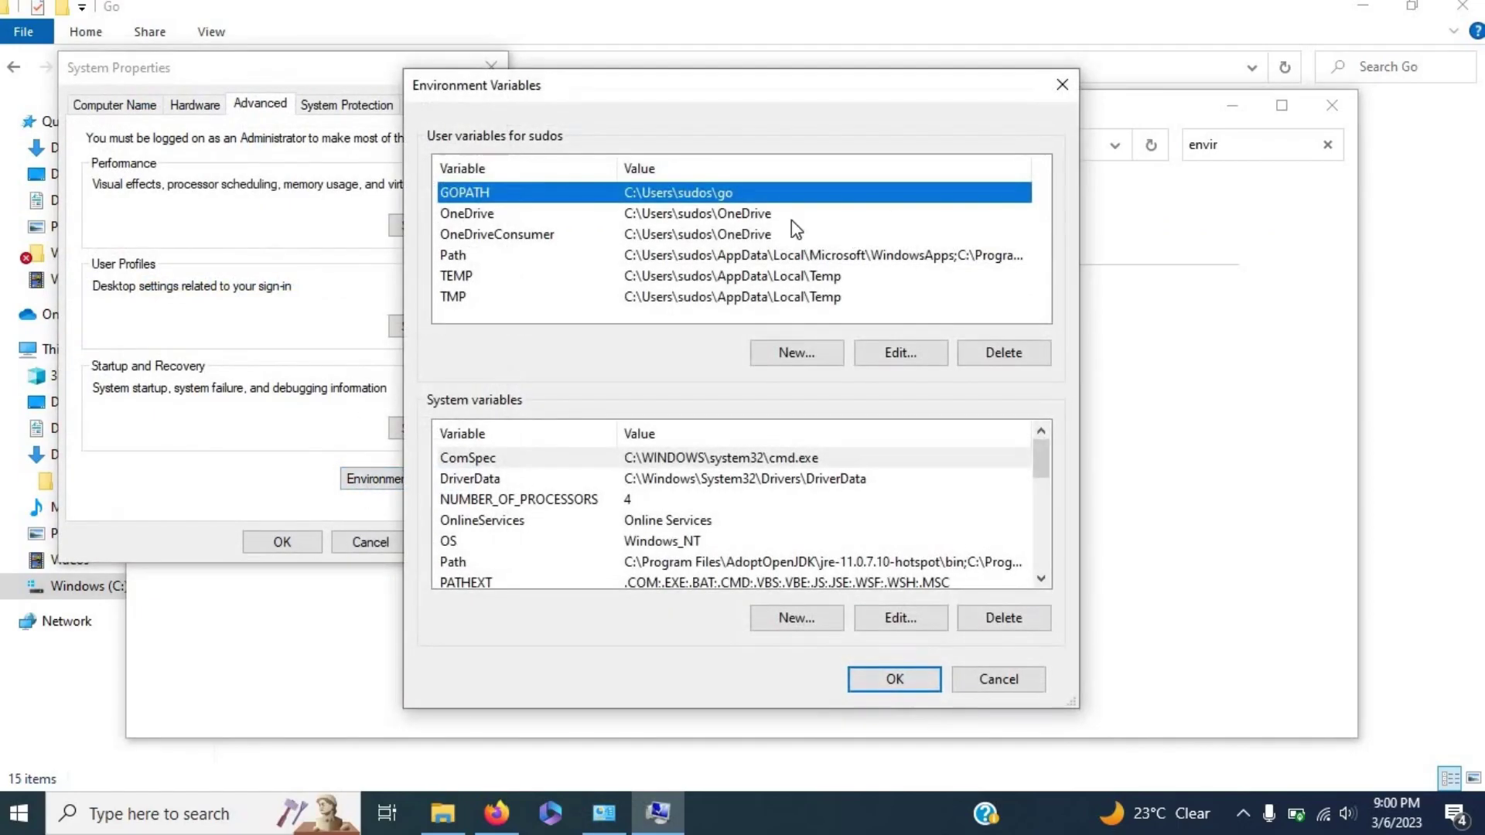
click(577, 259)
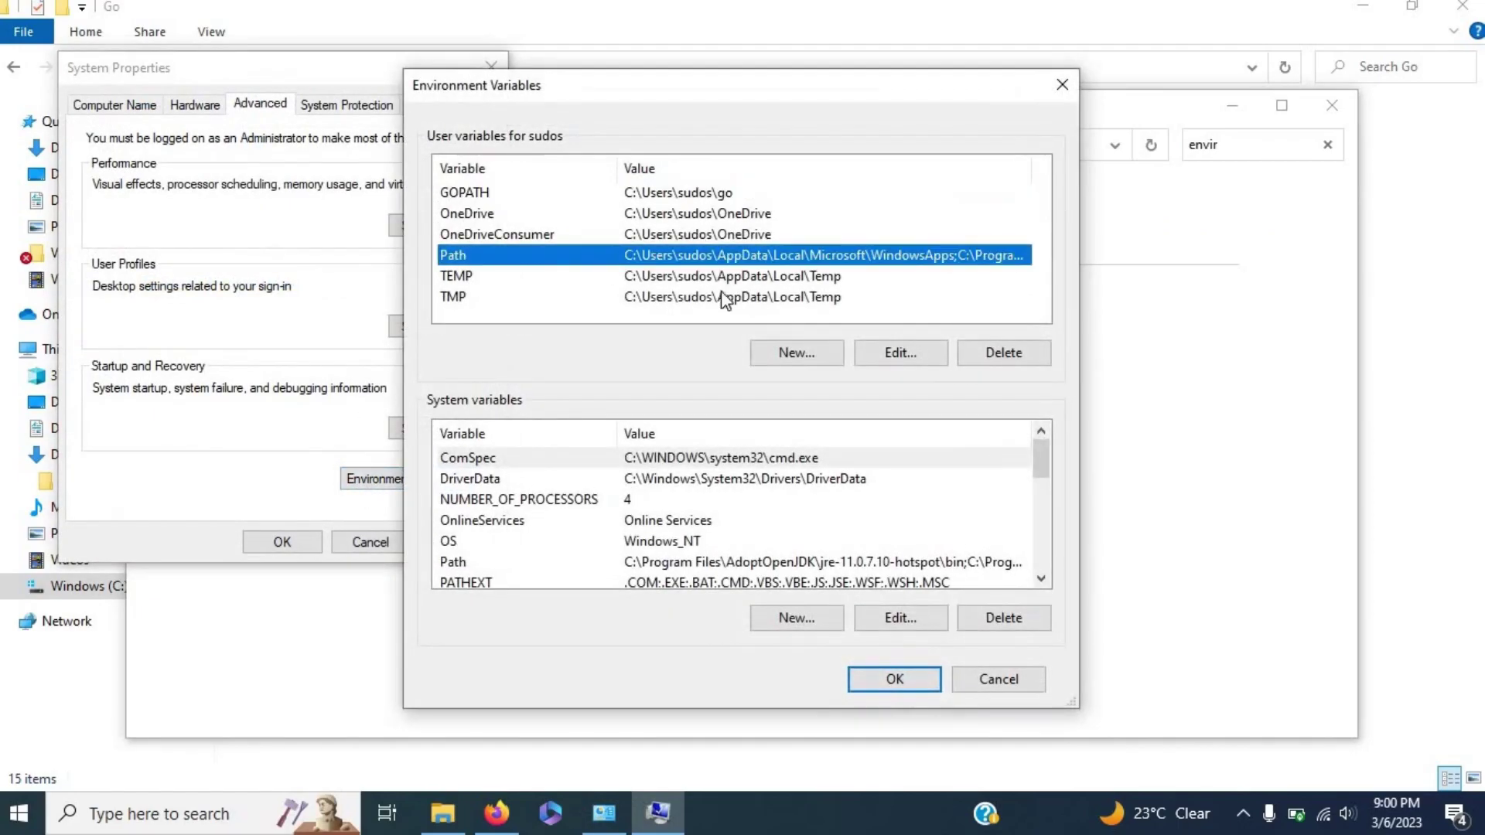
click(902, 354)
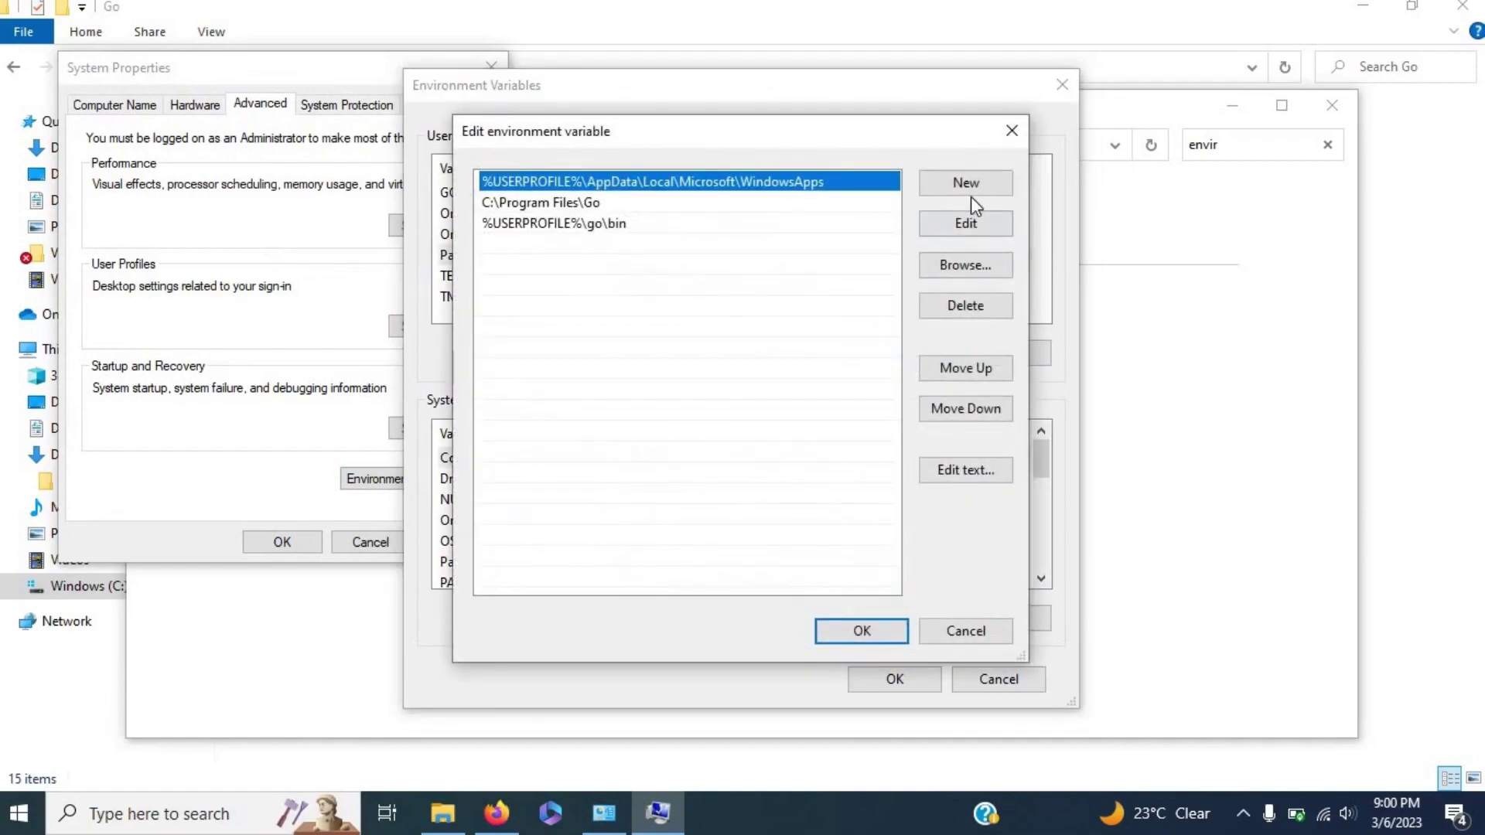
Paste the Go folder path as a new Path entry, then delete the duplicate.
click(969, 186)
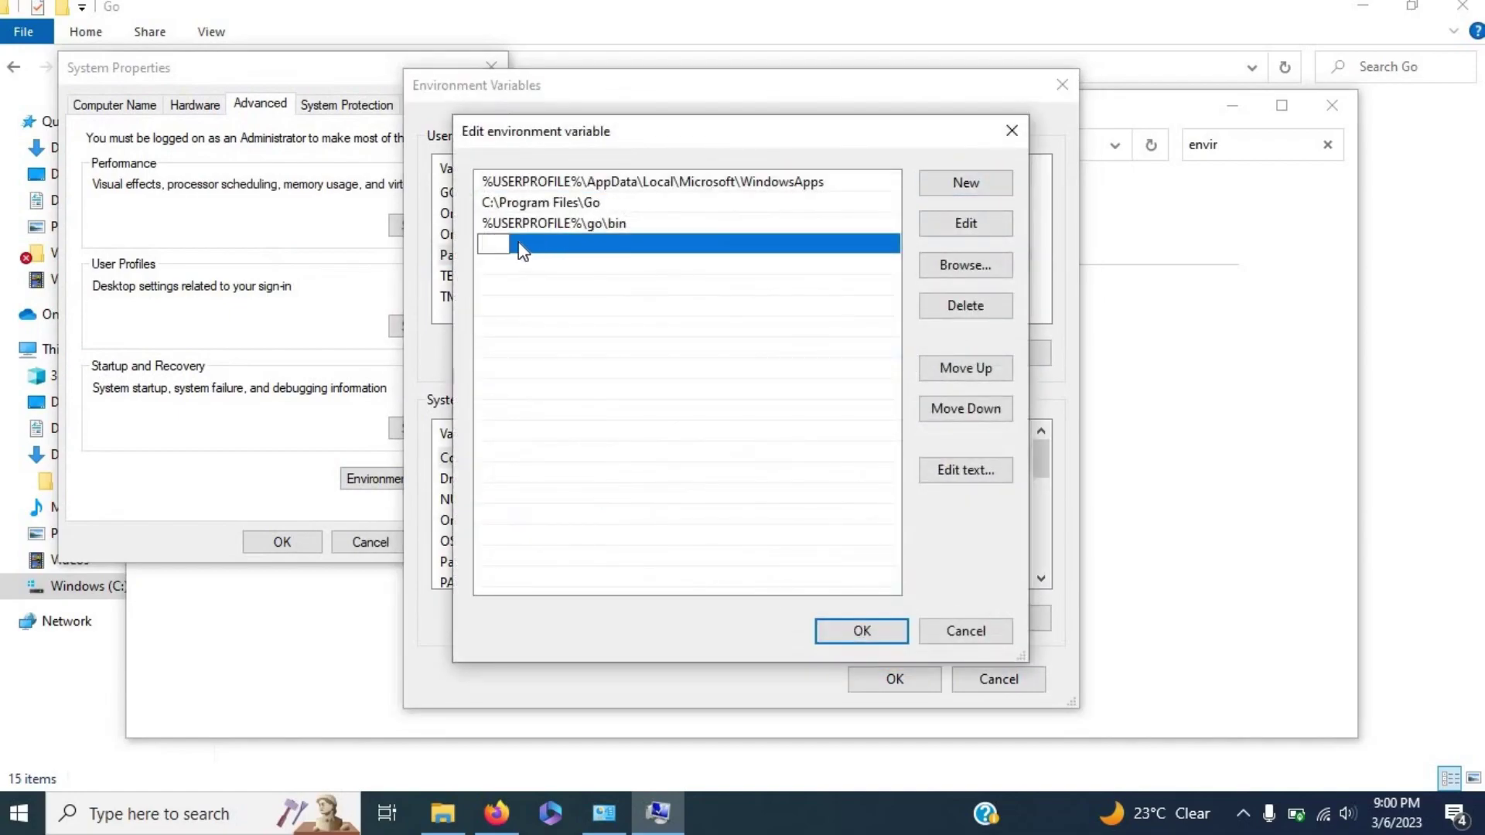
key(ctrl+v)
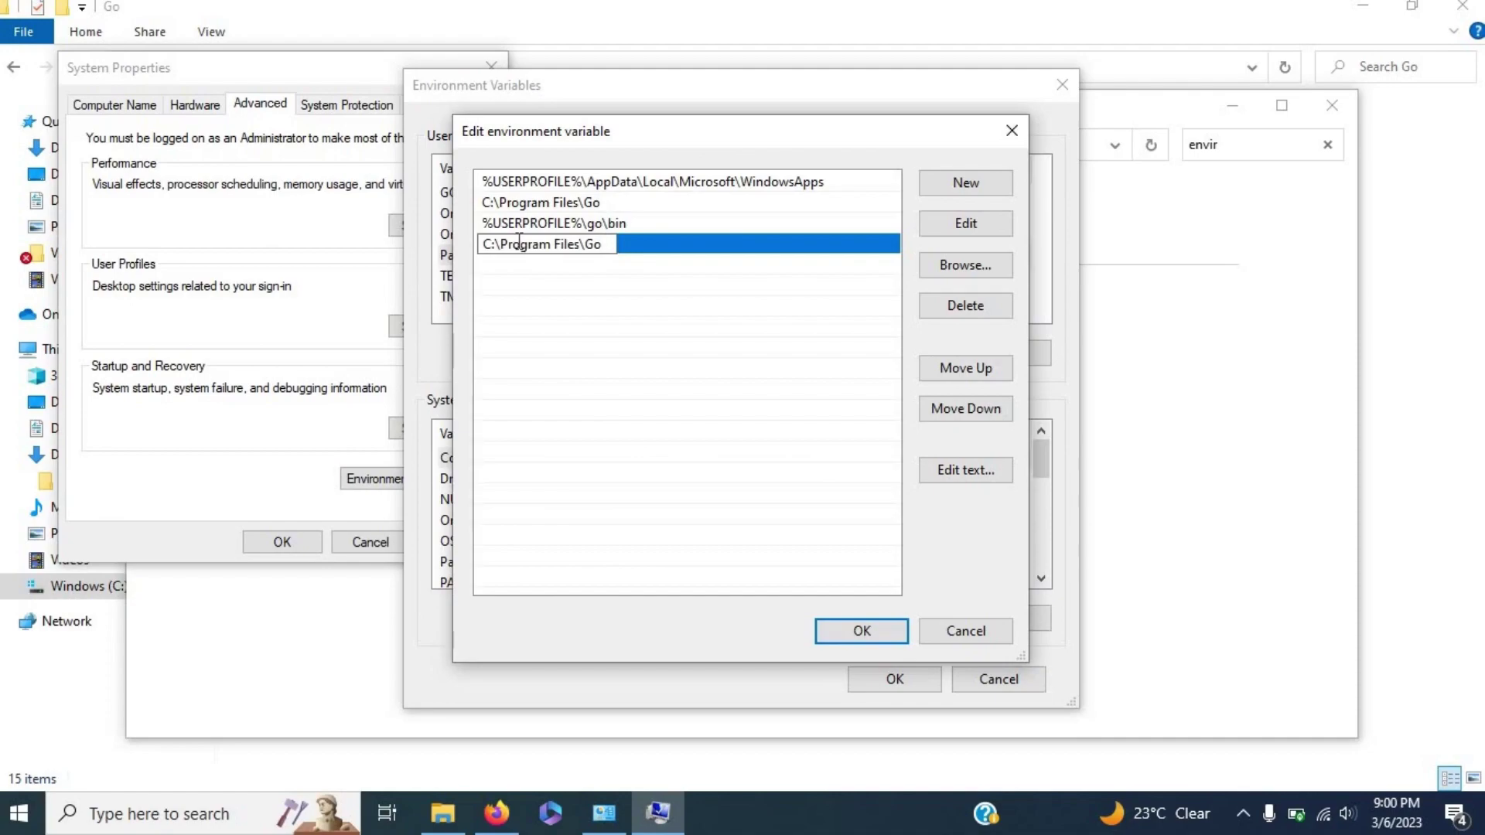
click(540, 202)
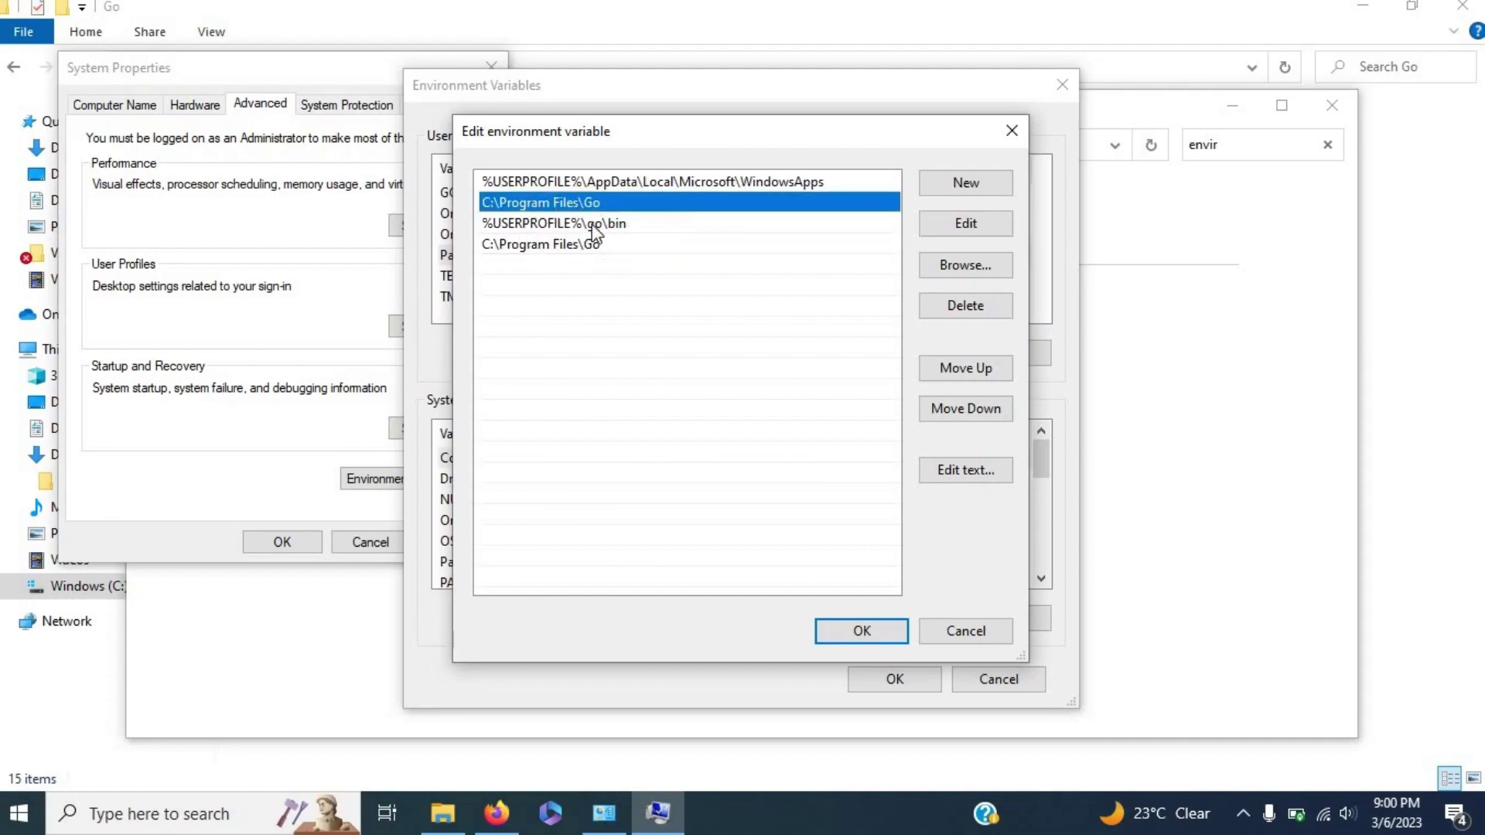
click(626, 245)
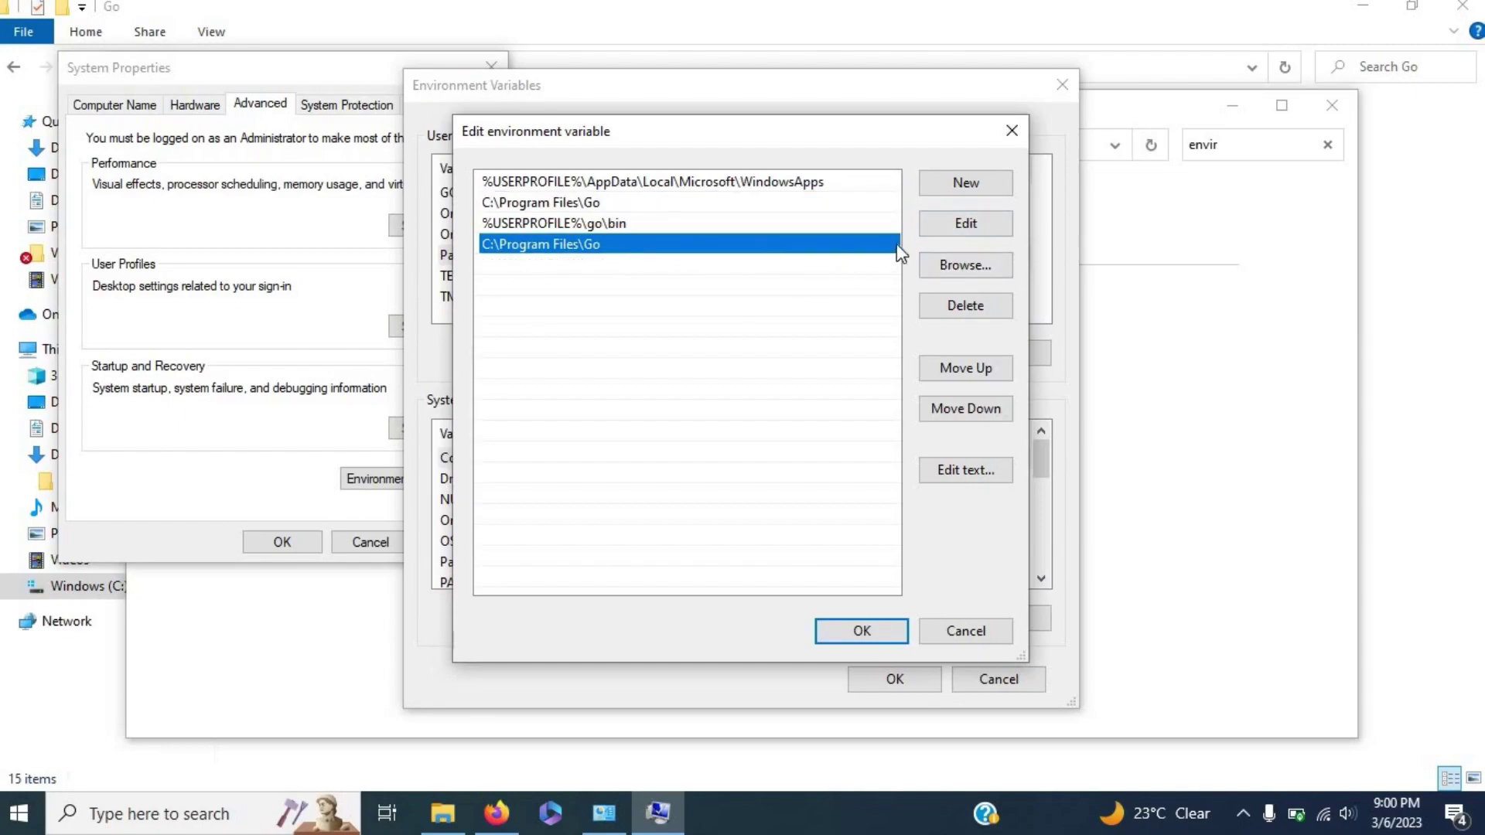
click(962, 306)
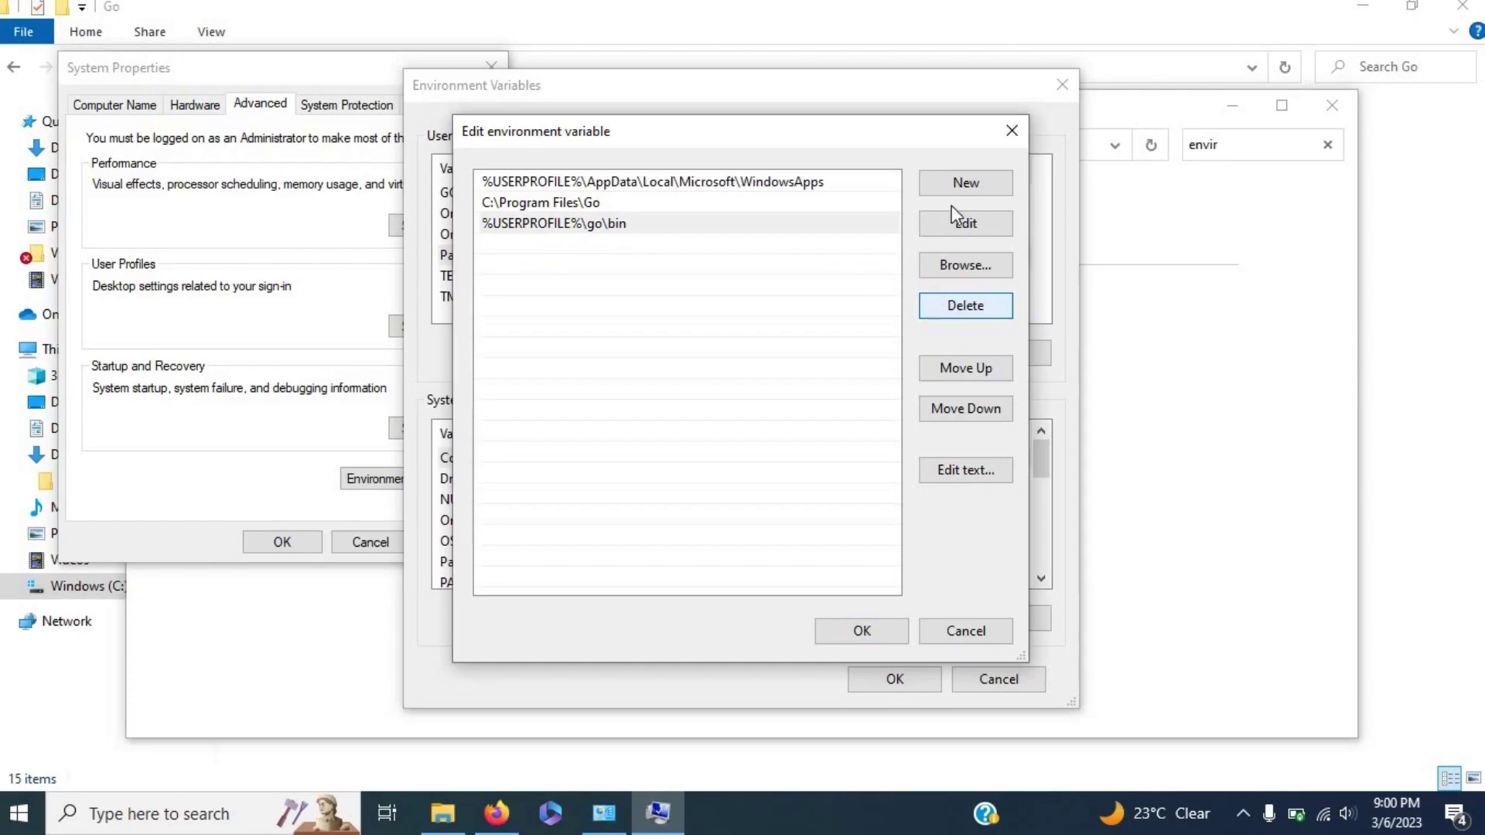
Close the Path editor, Environment Variables, System Properties and Control Panel.
click(1012, 130)
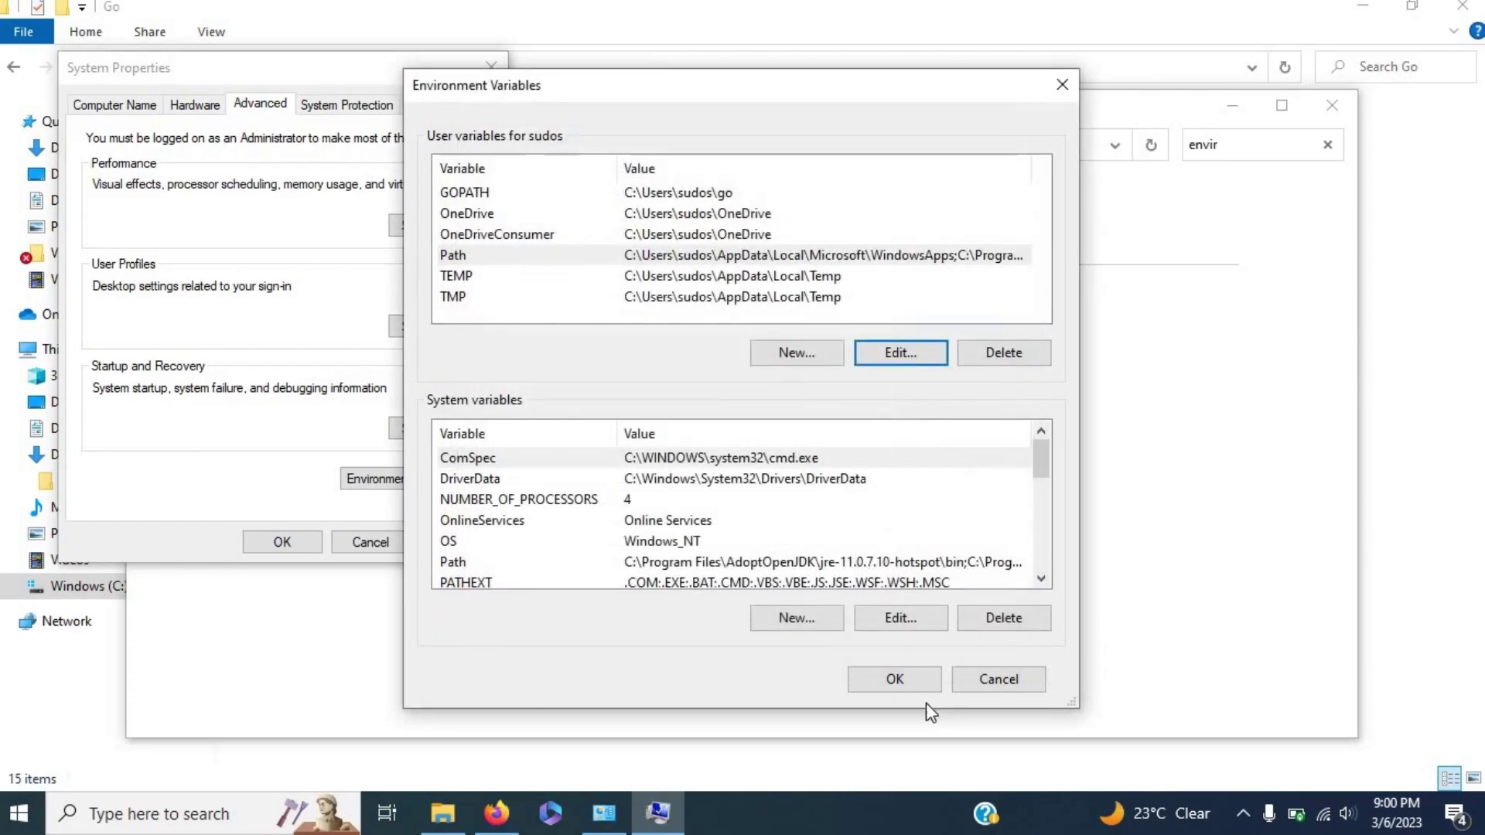
click(1063, 85)
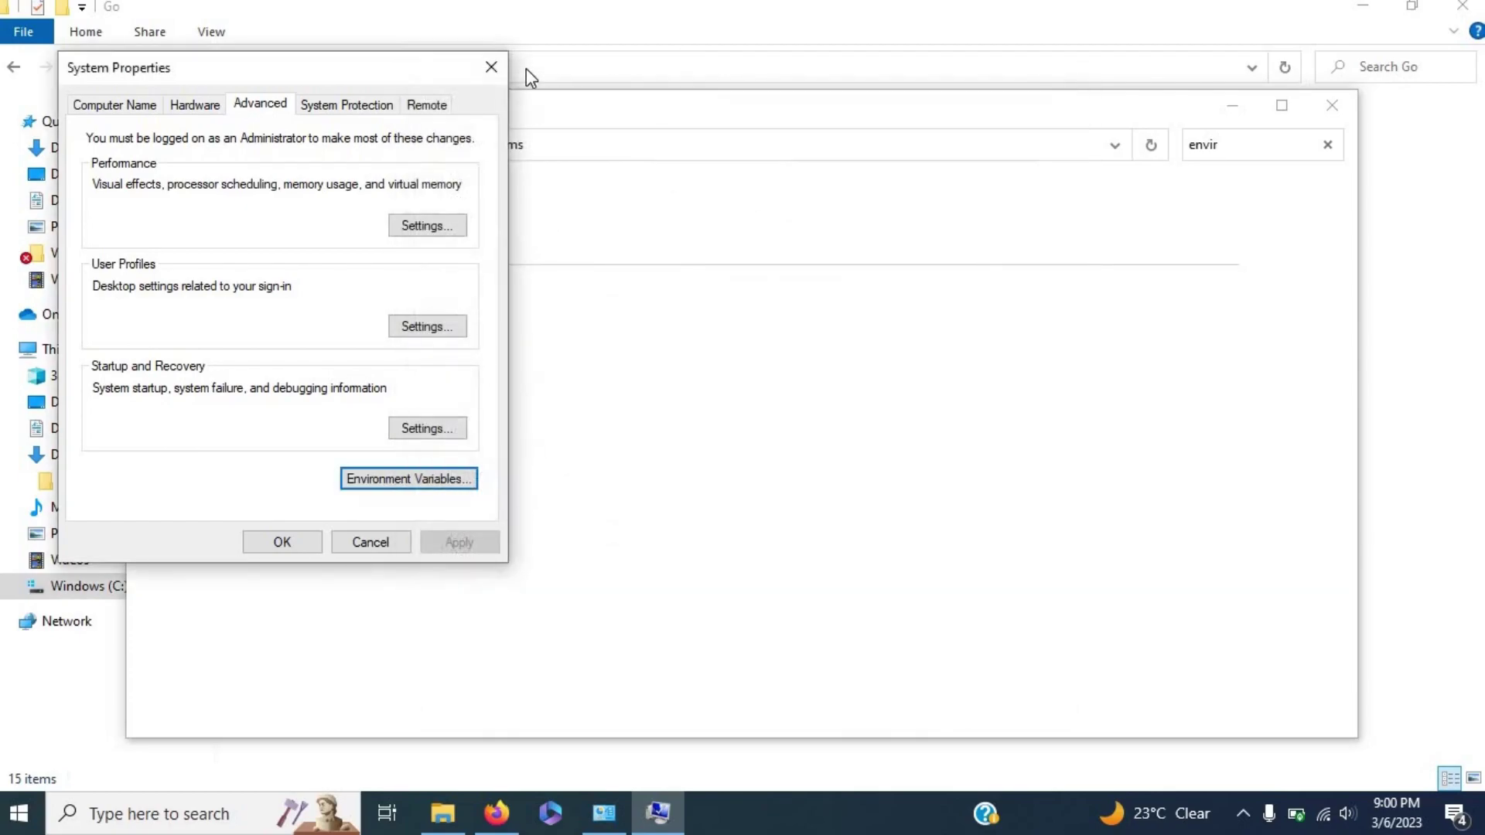
click(492, 67)
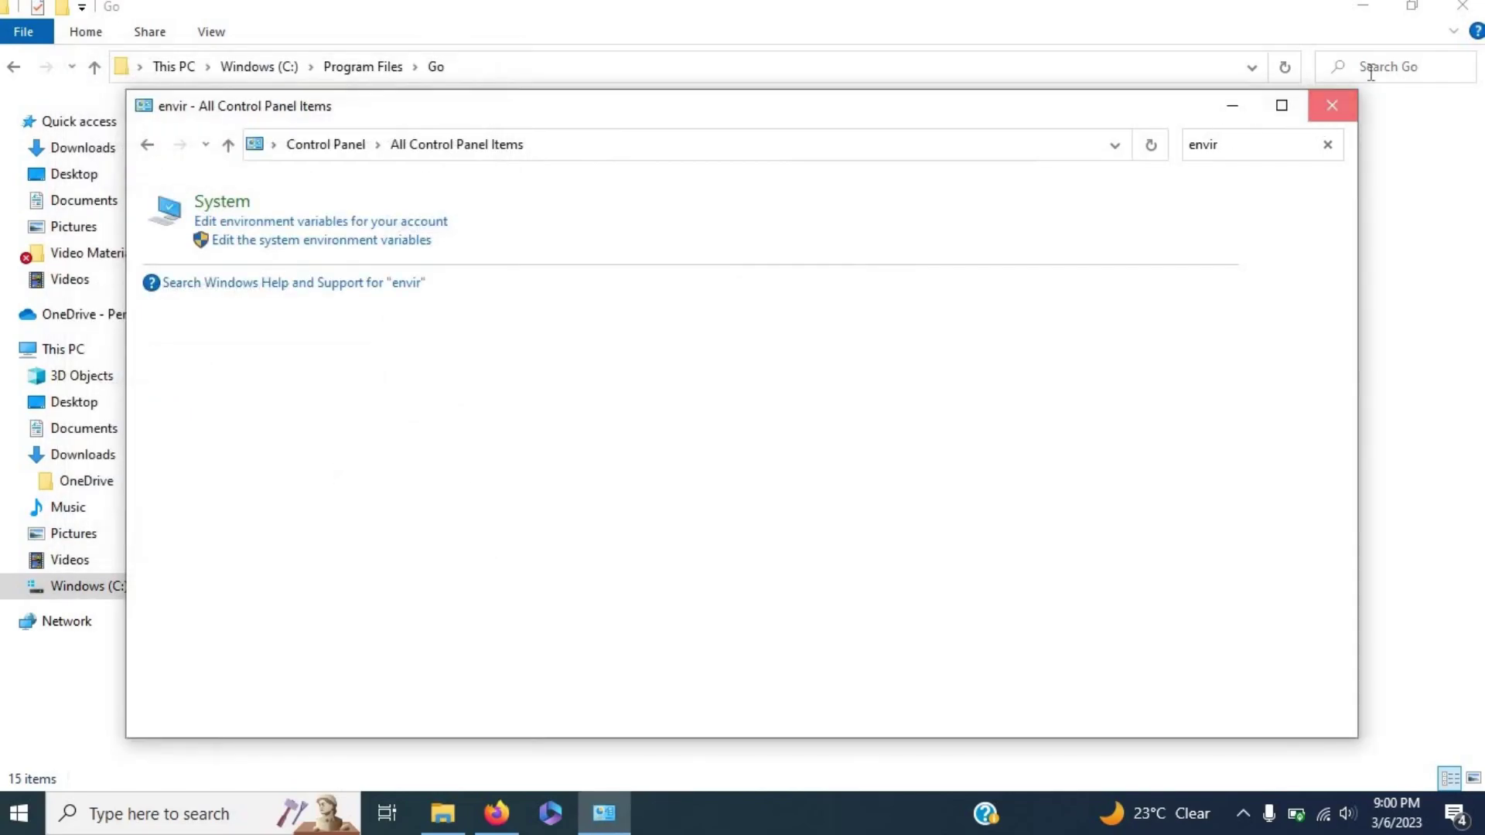
click(1332, 106)
Close File Explorer, open Command Prompt via 'cmd' and run 'go version' showing go1.20.1 windows/amd64.
click(1464, 9)
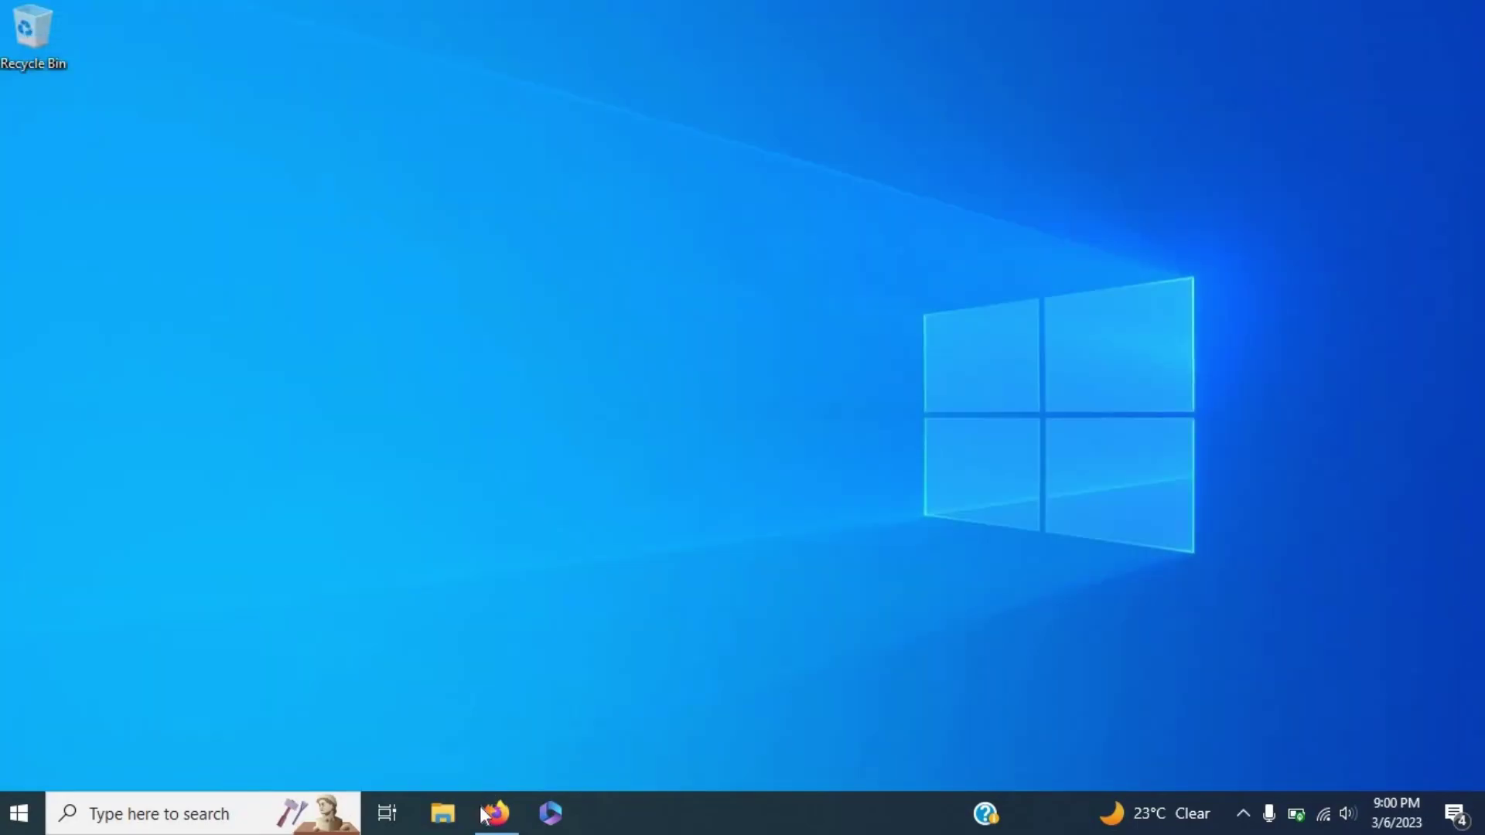
click(175, 809)
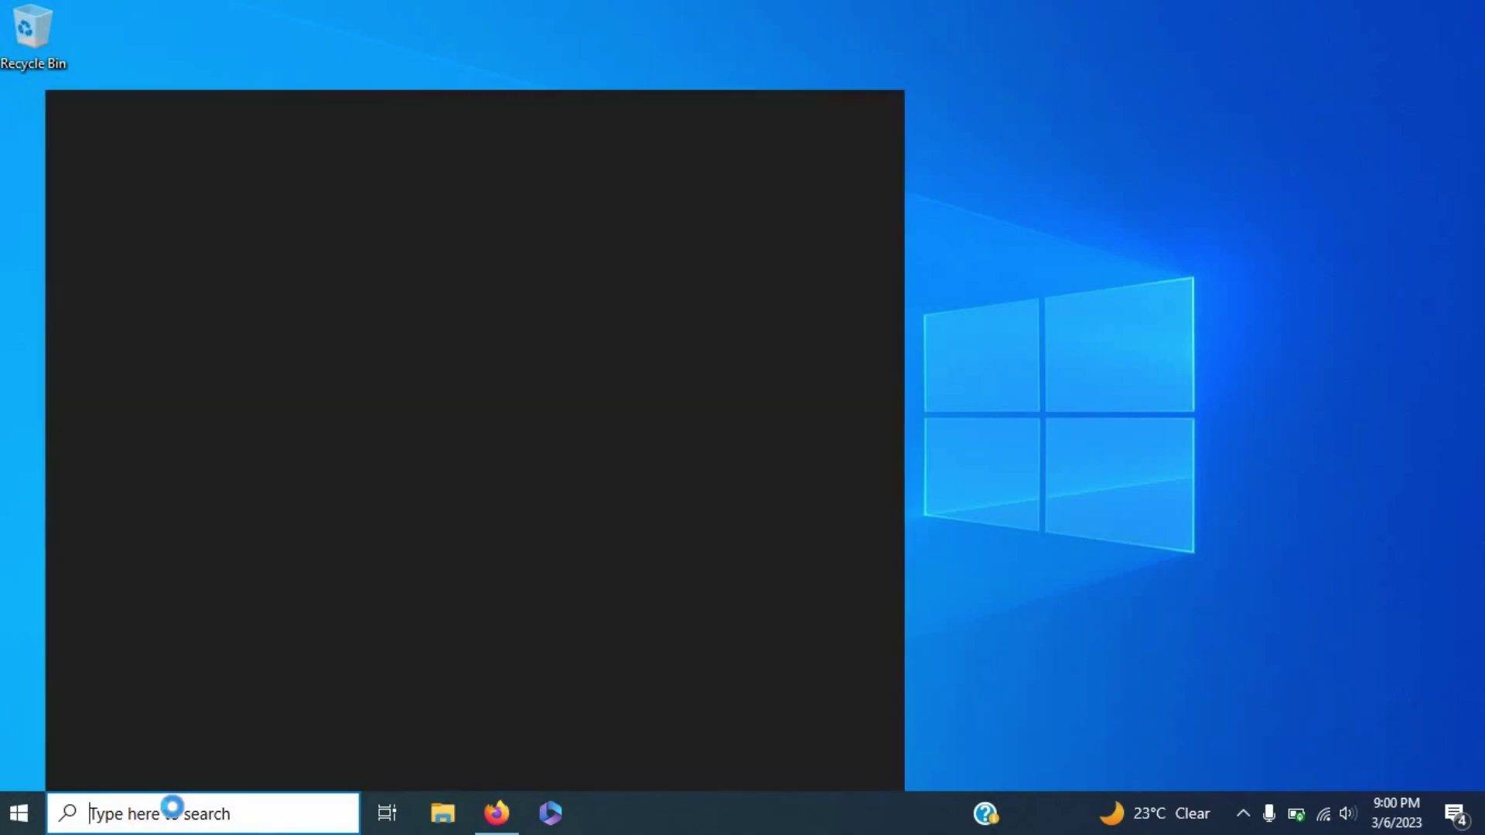
text(cmd)
key(Return)
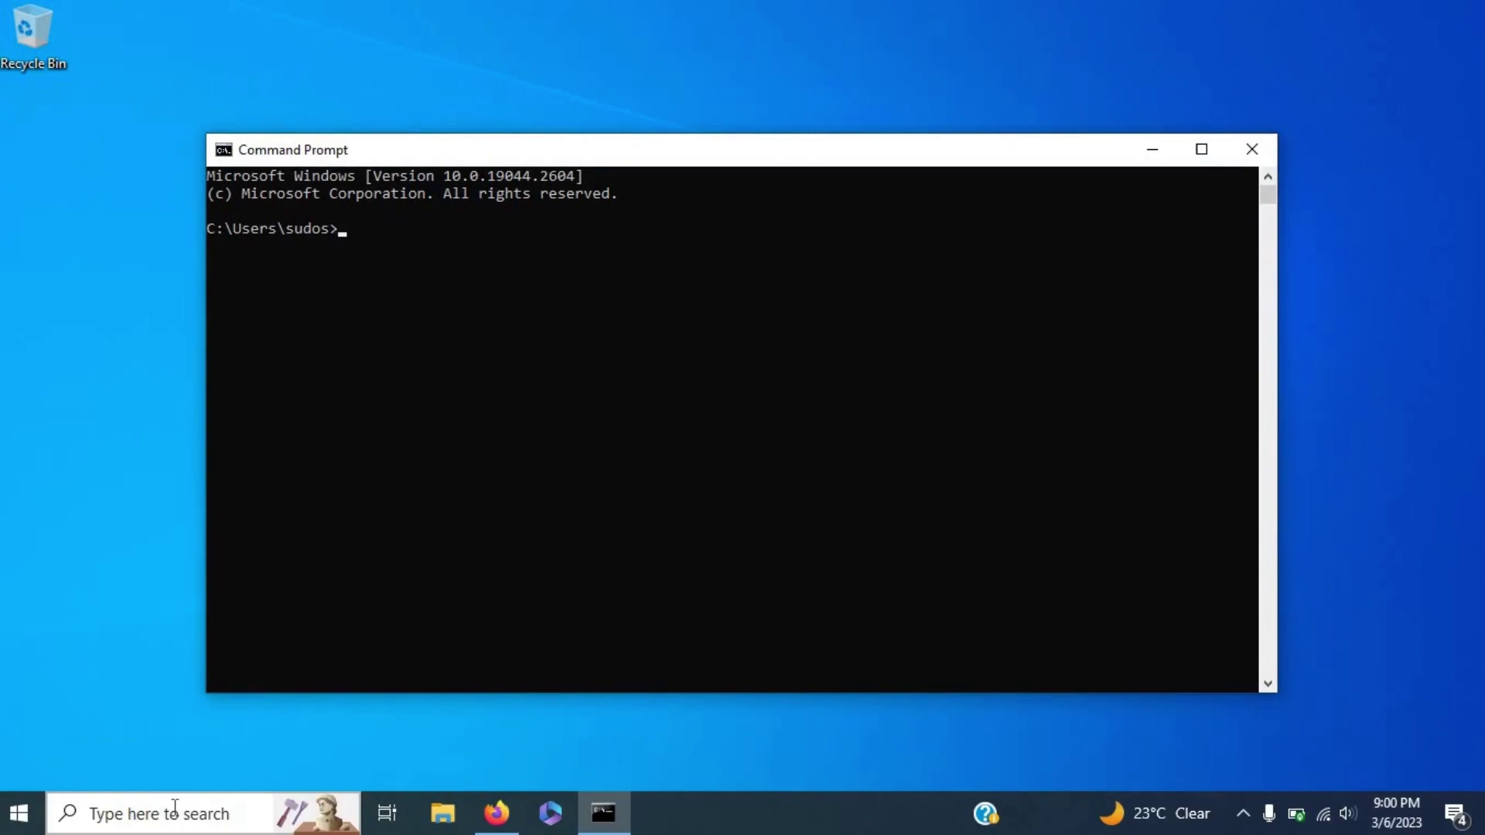
text(go version)
key(Return)
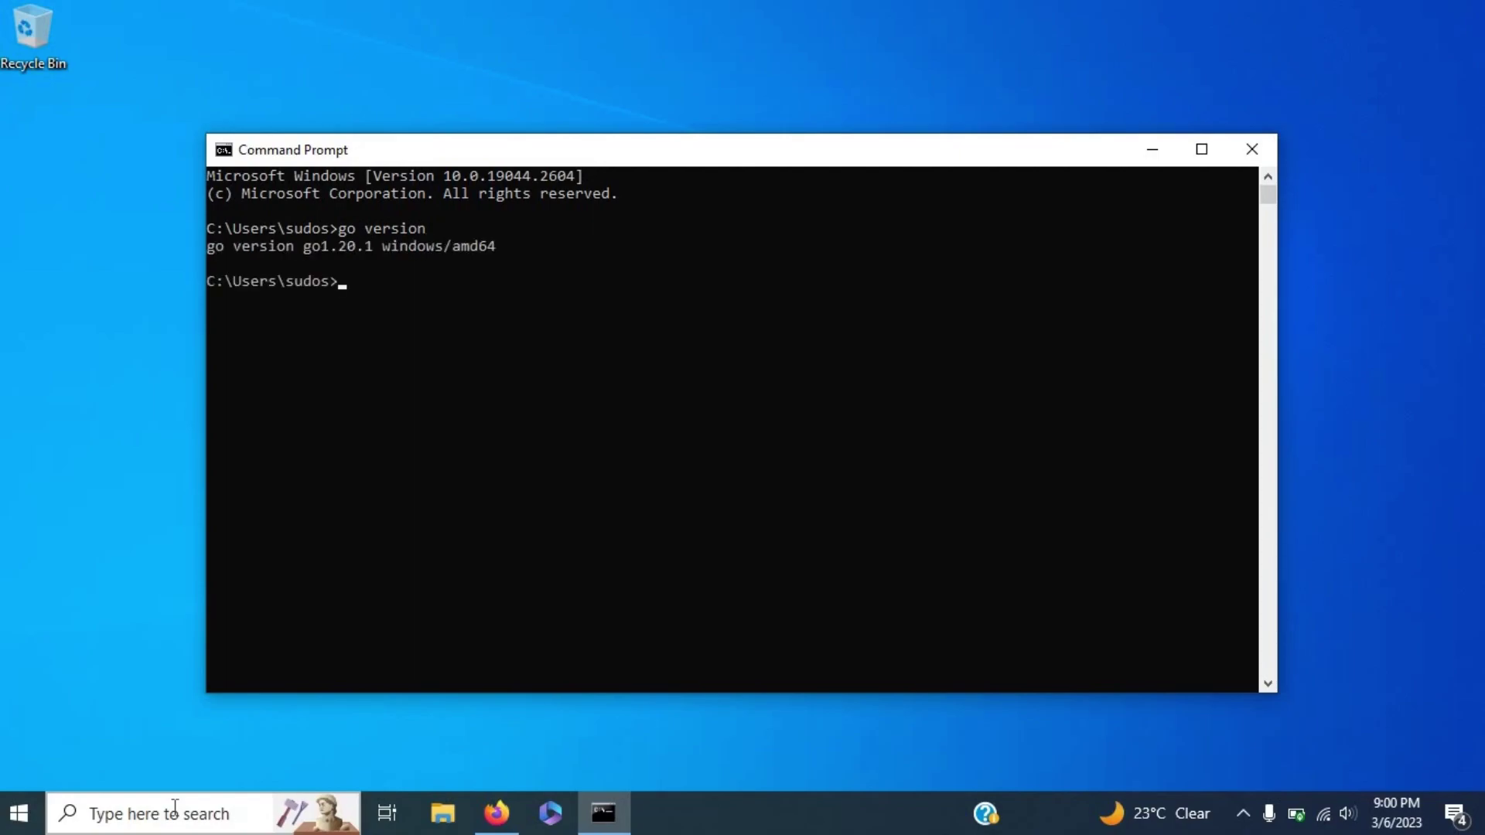